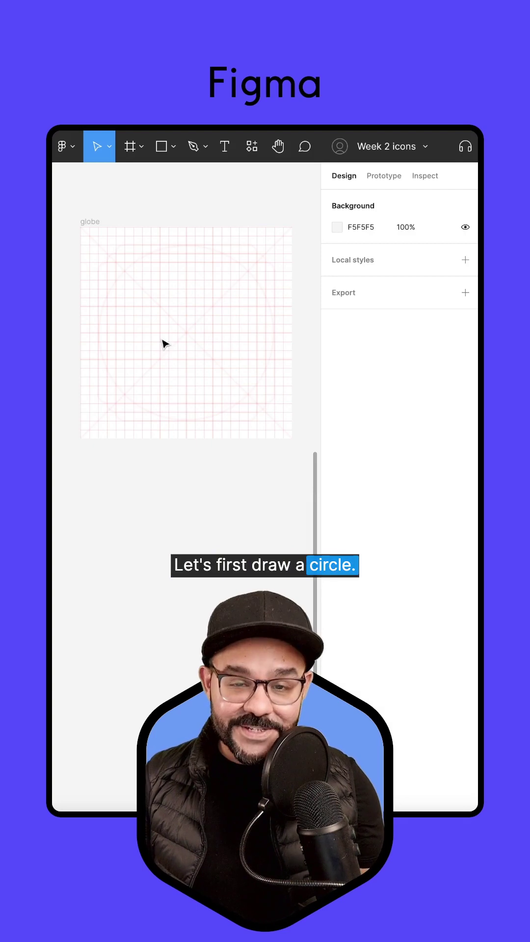
Draw a 20×20 circle in the globe frame and make it a black 000000 inside-stroke ring.
key("o")
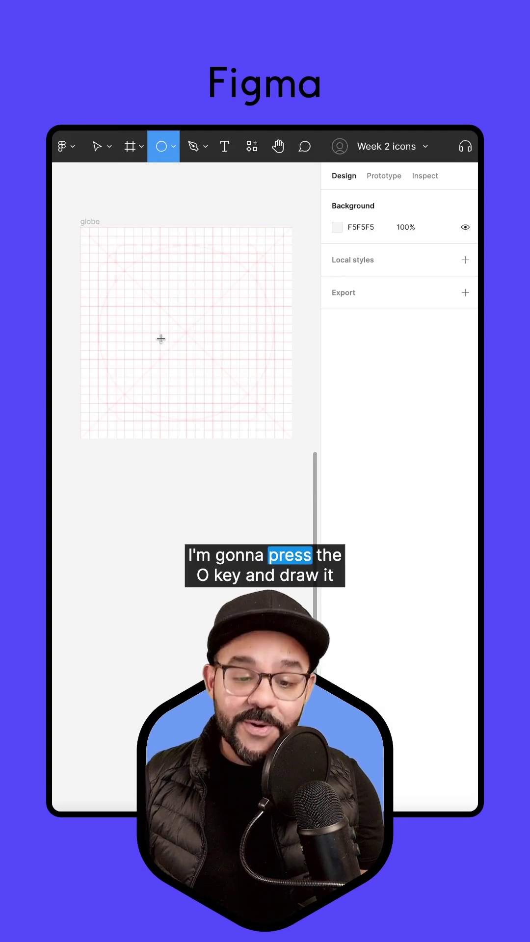
mouse_move(188, 331)
left_mouse_down()
mouse_move(212, 379)
mouse_move(236, 405)
mouse_move(262, 419)
left_mouse_up()
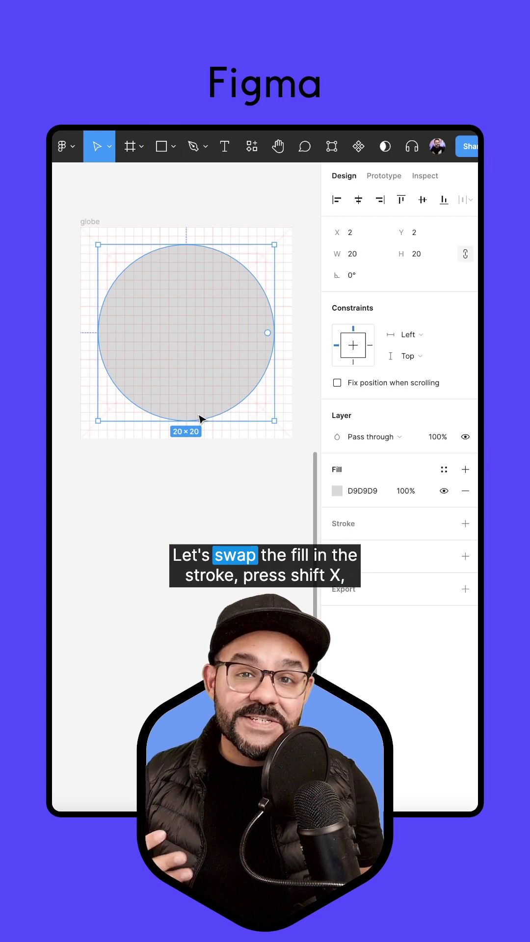
key("shift+x")
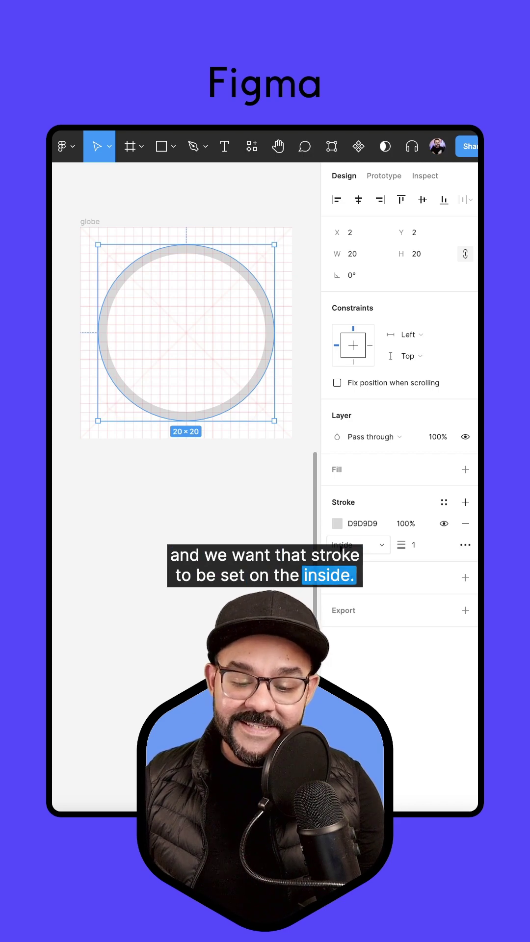
left_click(337, 524)
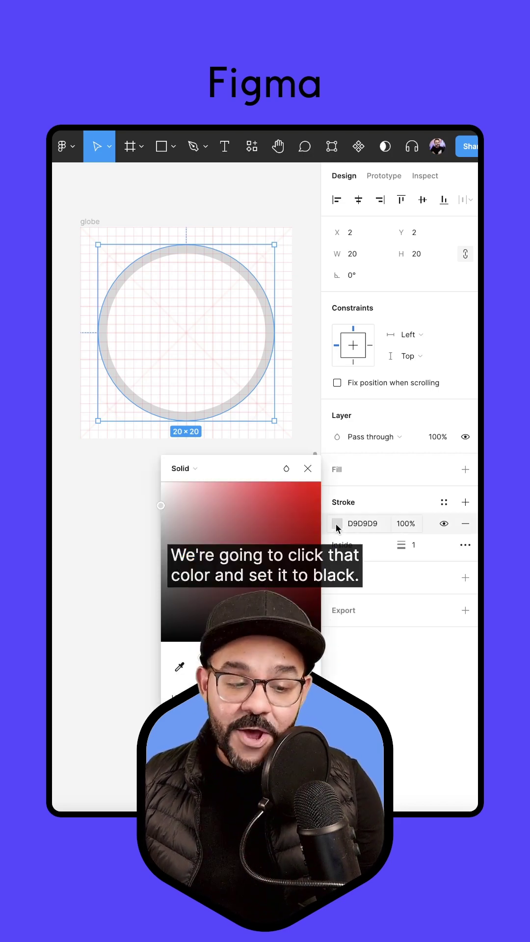
left_click_drag(255, 263, 162, 396)
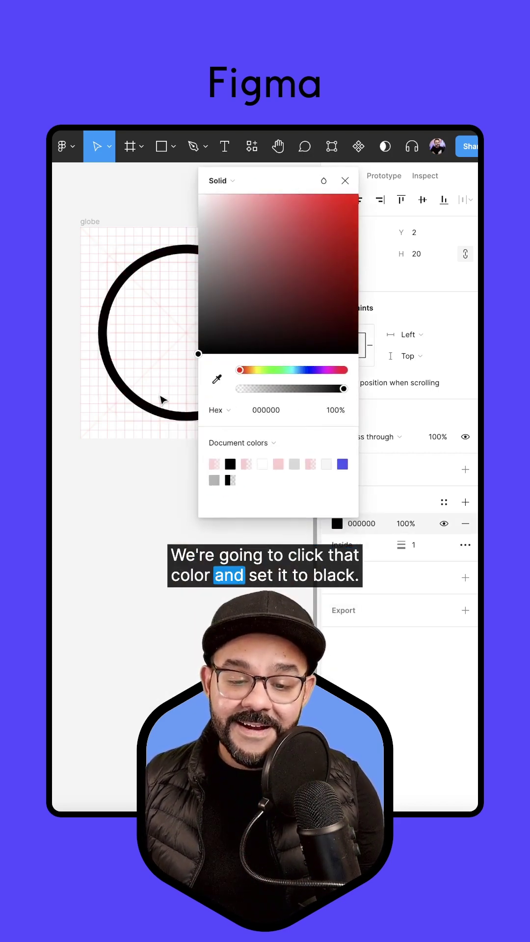
left_click(345, 181)
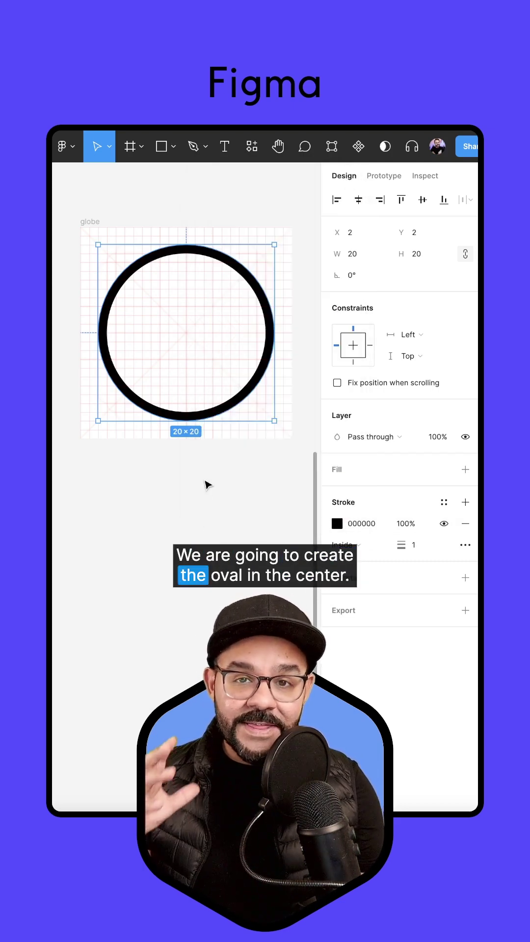
Narrow a copy of the ring symmetrically into a centred 12×20 oval inside the circle.
mouse_move(139, 353)
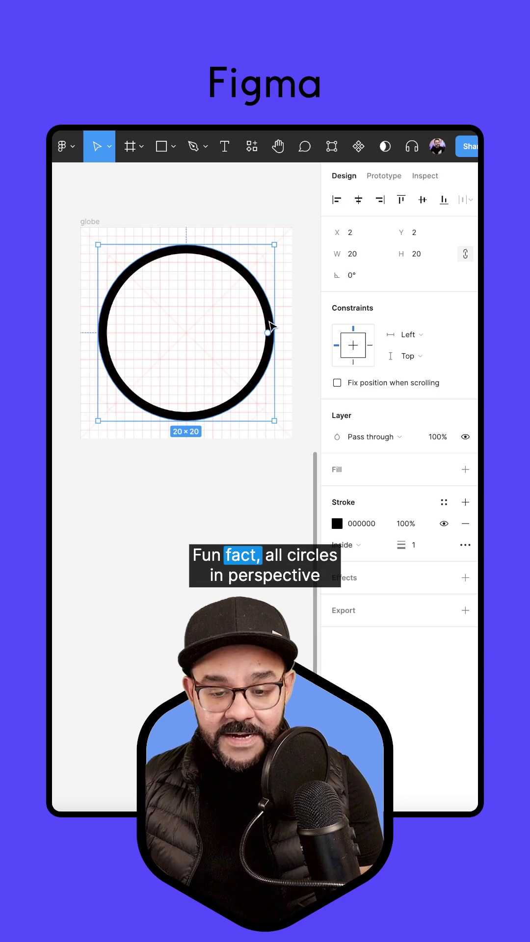
left_click_drag(275, 333, 227, 330)
key("ctrl+z")
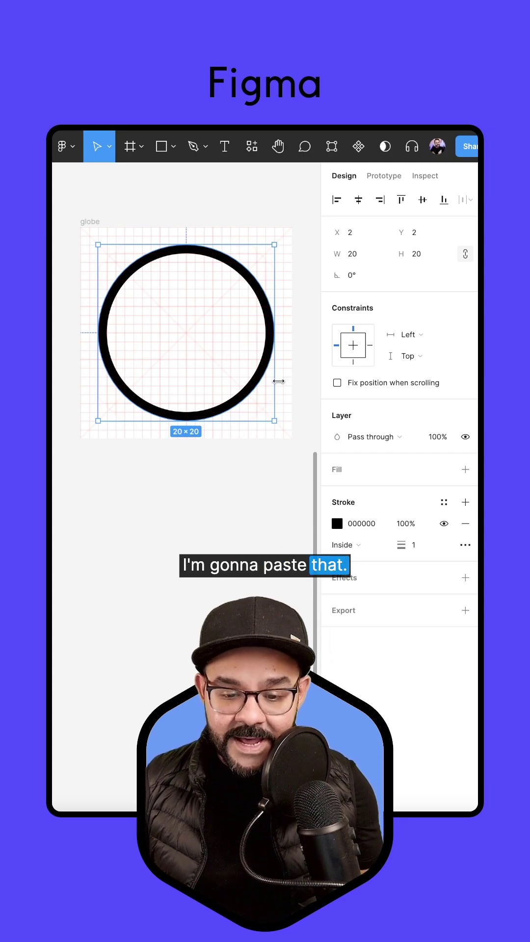
left_click_drag(276, 383, 232, 382)
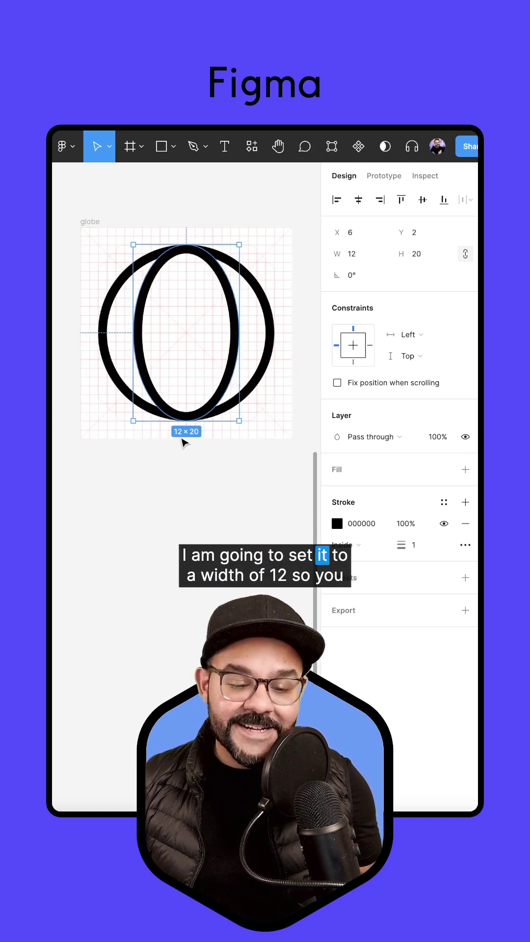
left_click(184, 465)
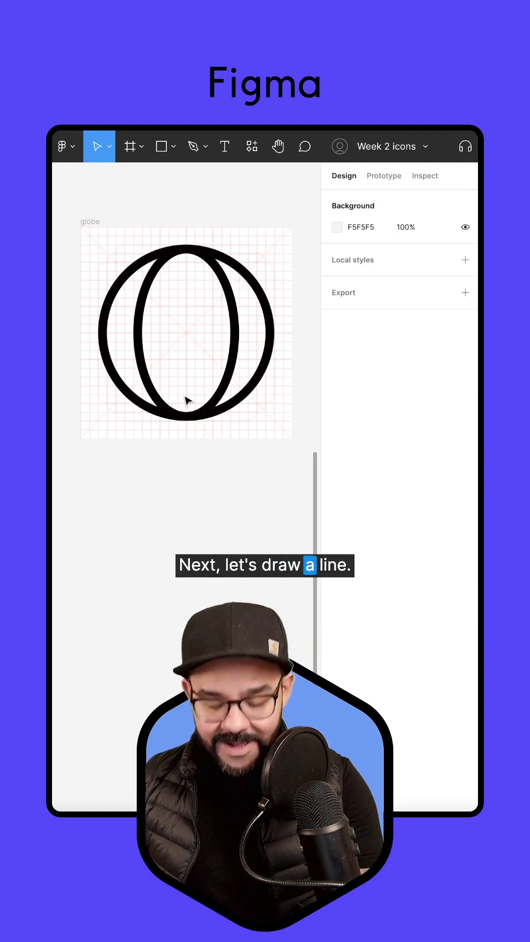
Draw a vertical and a horizontal line across the circle, edge to edge through its centre.
key("p")
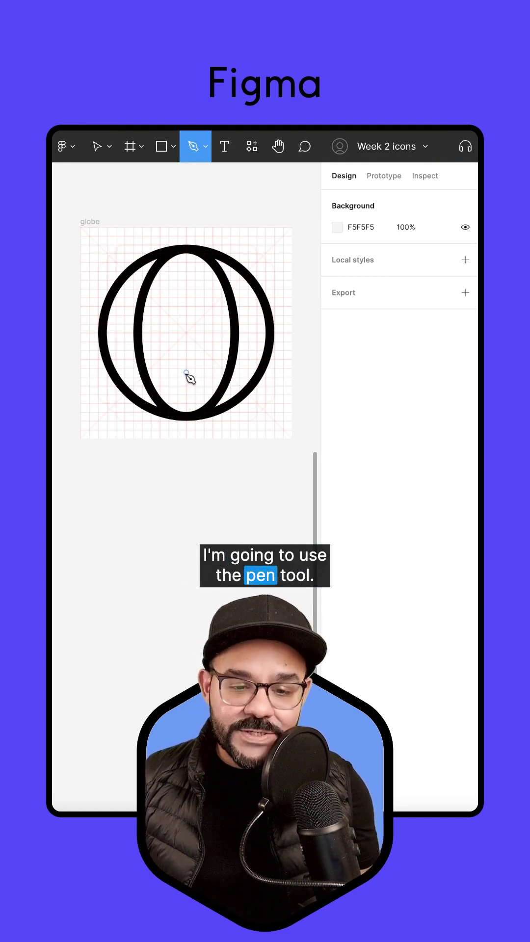
left_click(186, 248)
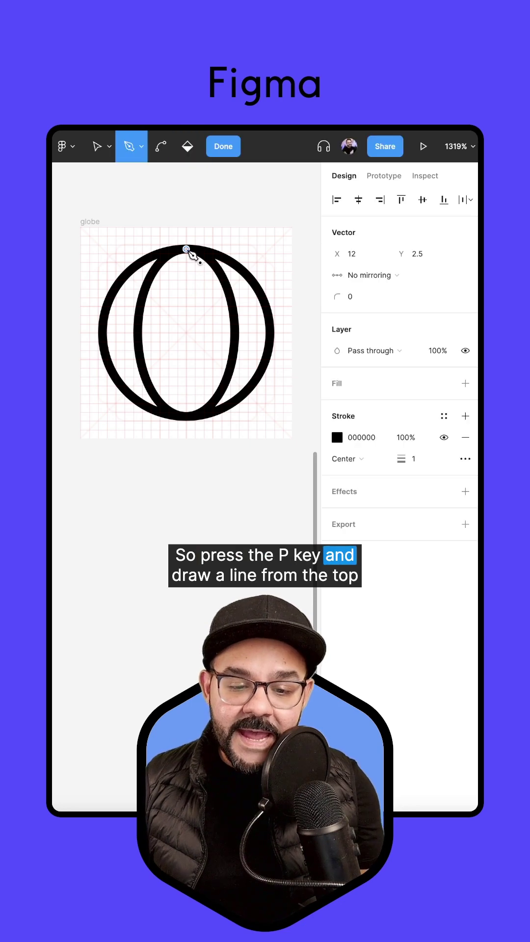
left_click(186, 417)
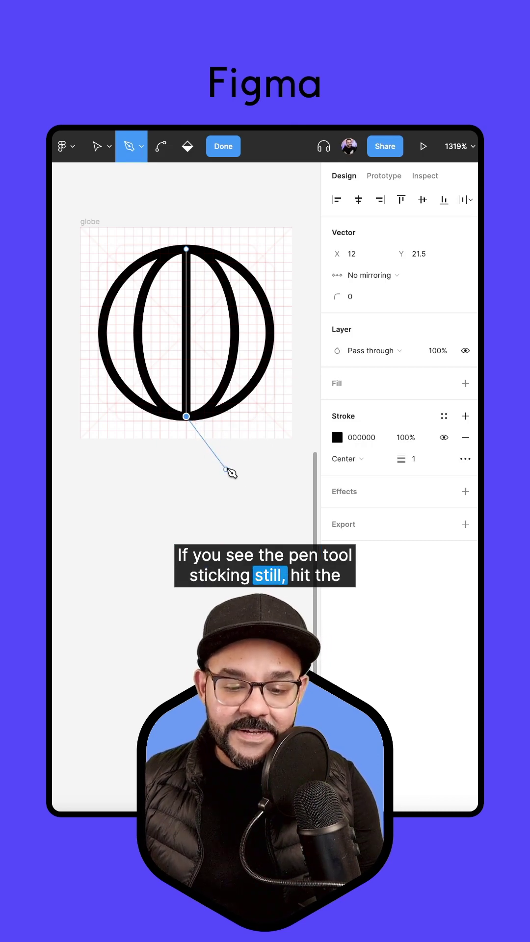
key("Escape")
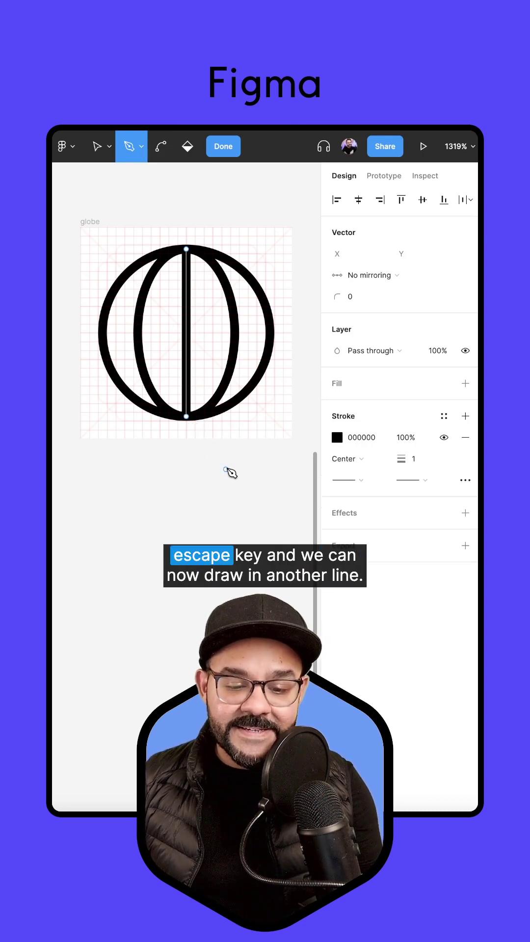
left_click(102, 334)
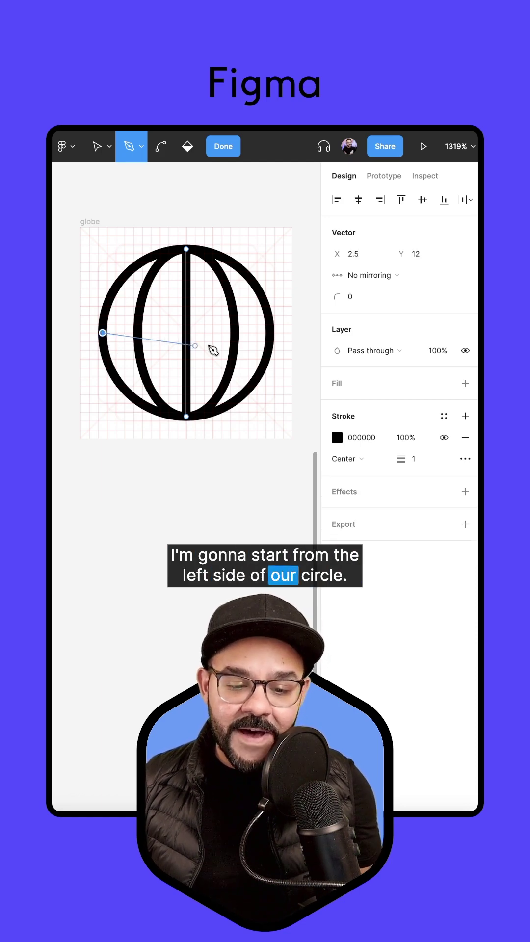
left_click(269, 334, "shift")
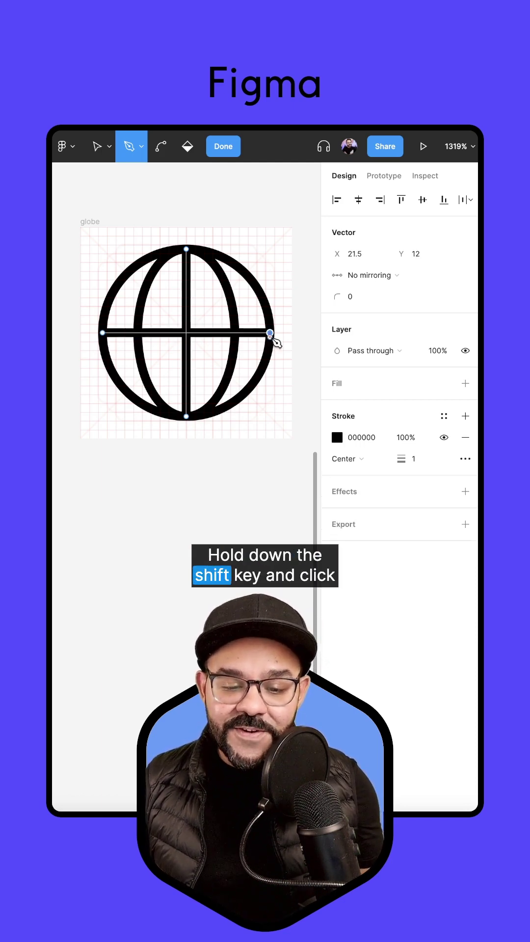
key("Escape")
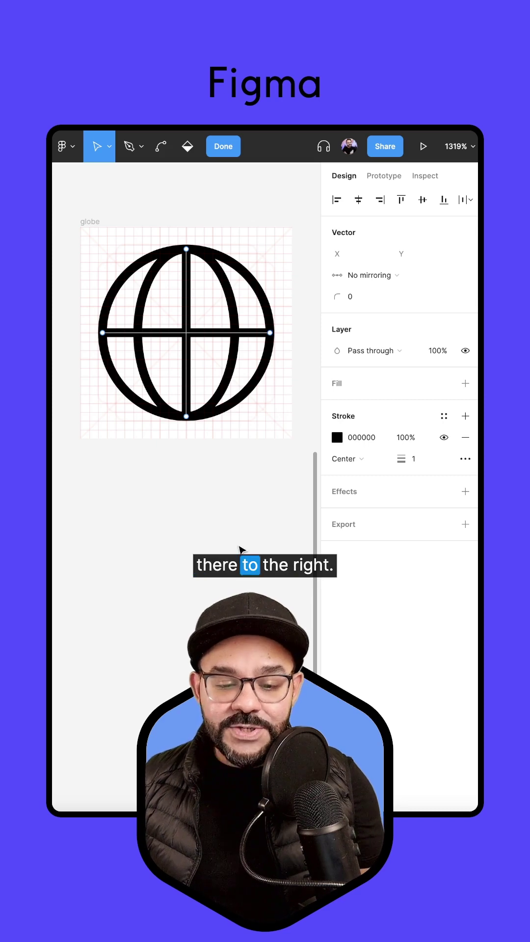
key("Escape")
key("Escape")
scroll(230, 528, "up", 1)
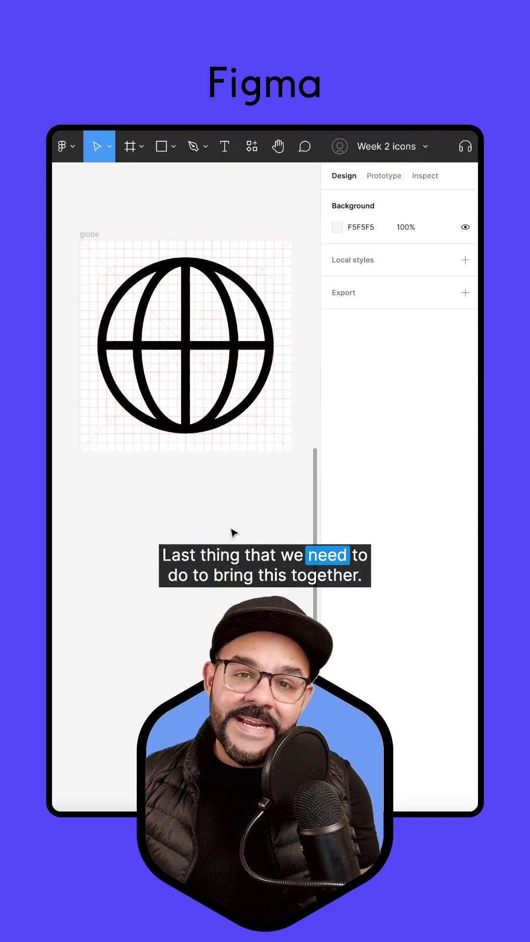
Duplicate the globe's outer circle upward so a copy overlaps the globe's top.
scroll(229, 527, "up", 1)
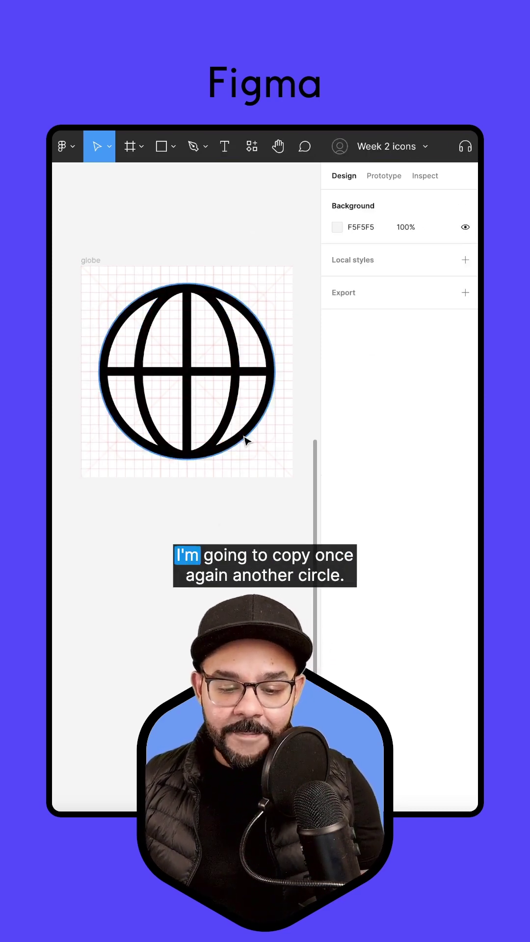
left_click(245, 439)
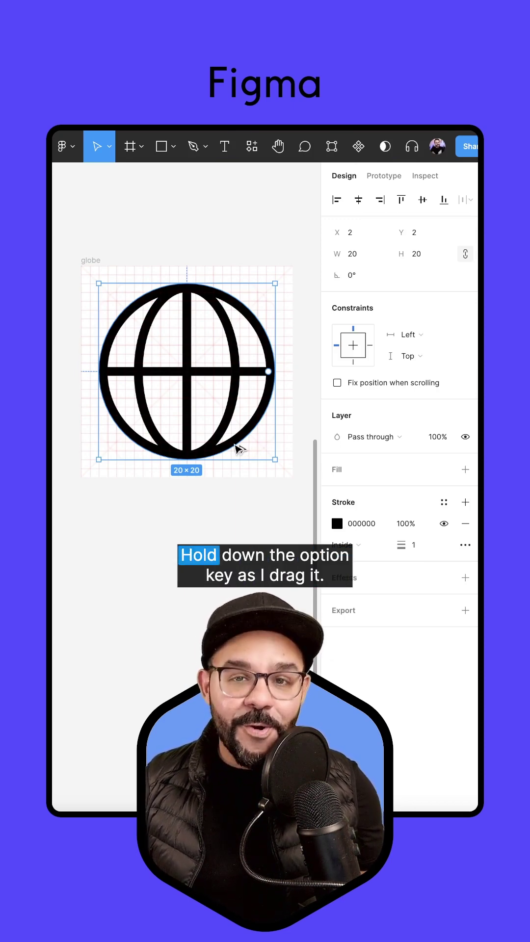
left_click_drag(237, 446, 237, 328)
scroll(181, 357, "up", 5)
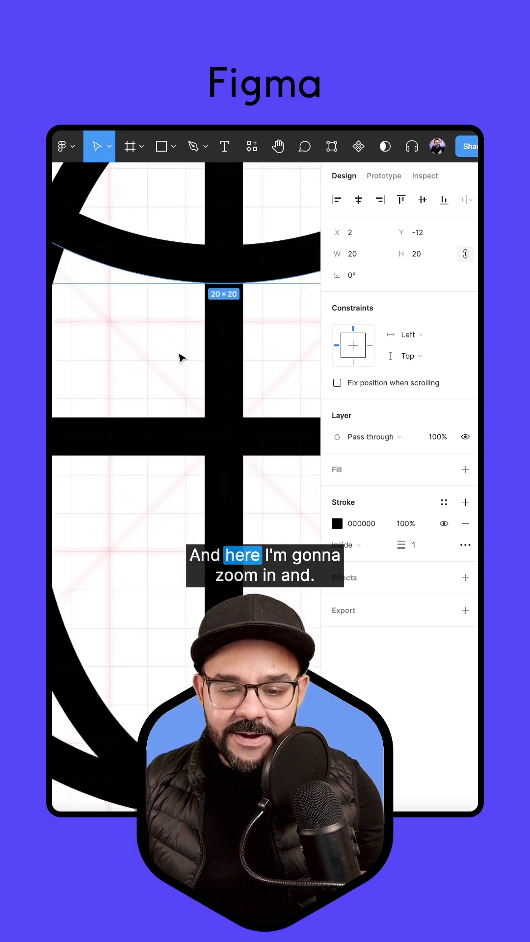
Place another copy of the outer circle below the globe, aligned to the guide.
key("super+backslash")
scroll(178, 354, "down", 3)
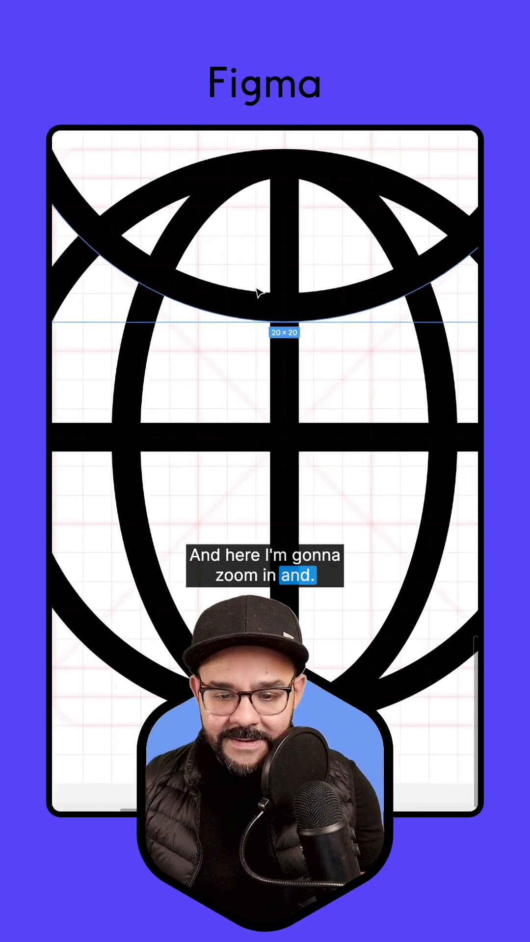
scroll(249, 324, "up", 3)
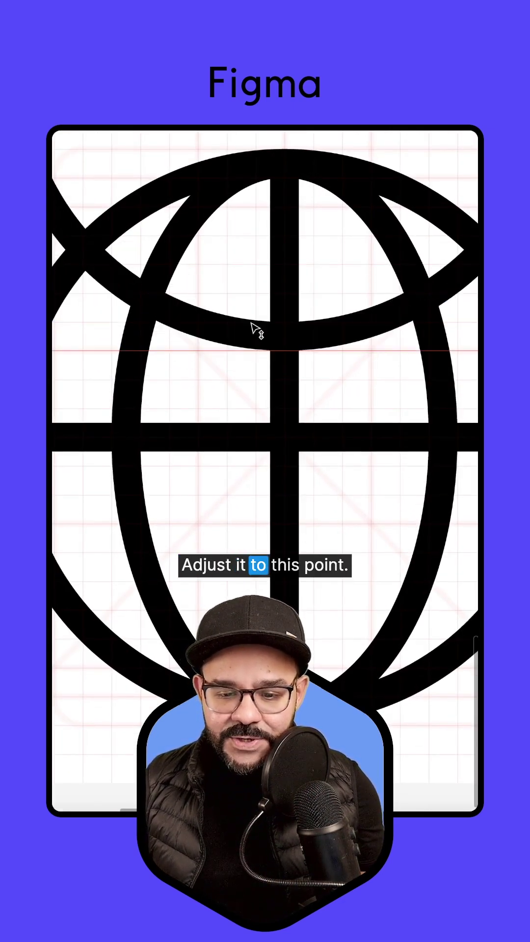
left_click(252, 334)
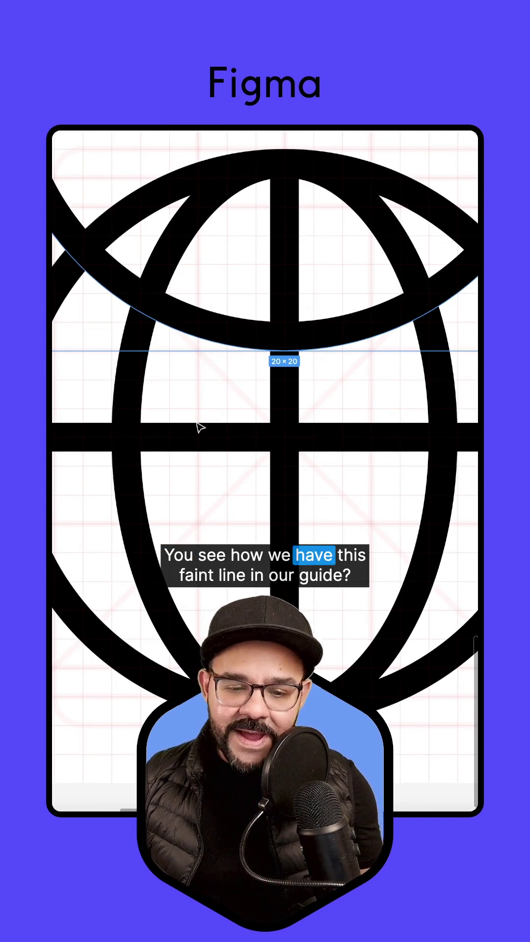
scroll(360, 391, "down", 2)
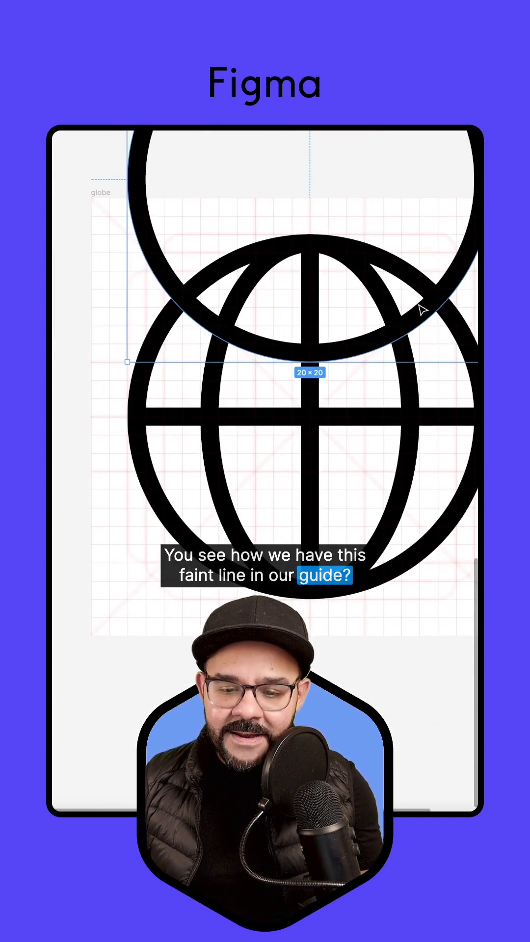
scroll(293, 345, "down", 3)
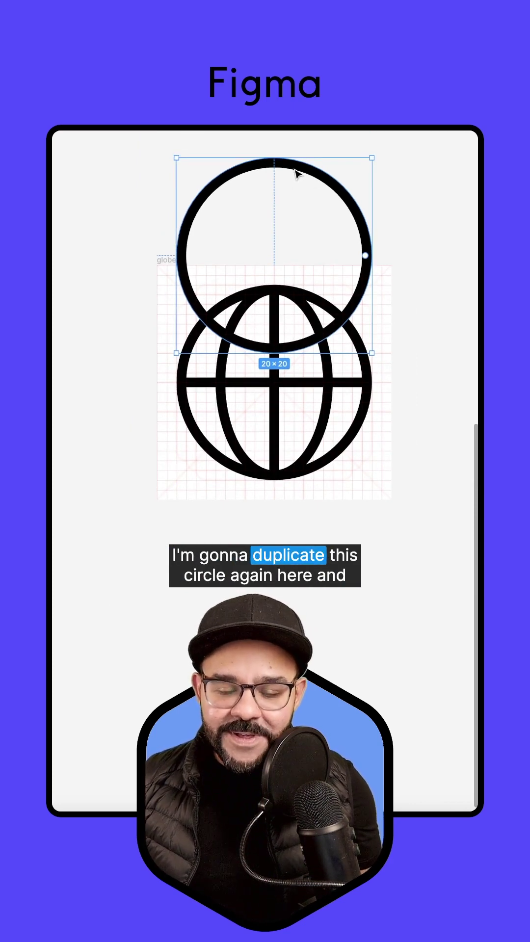
left_click_drag(296, 173, 293, 440)
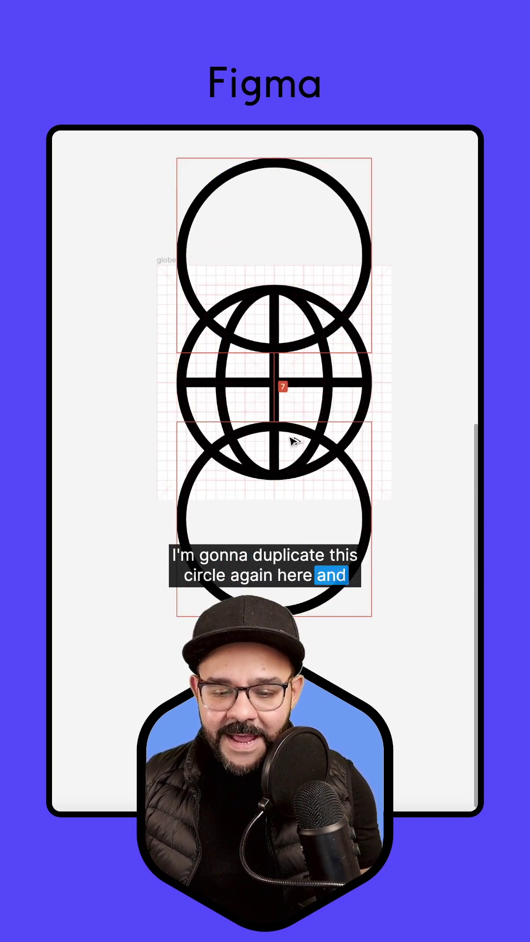
scroll(273, 432, "up", 5)
left_click_drag(242, 432, 244, 412)
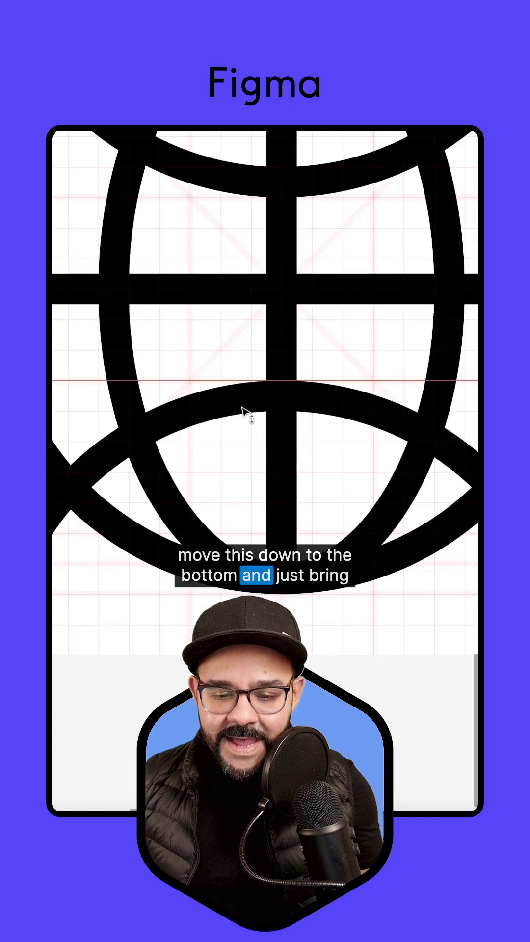
scroll(243, 412, "down", 5)
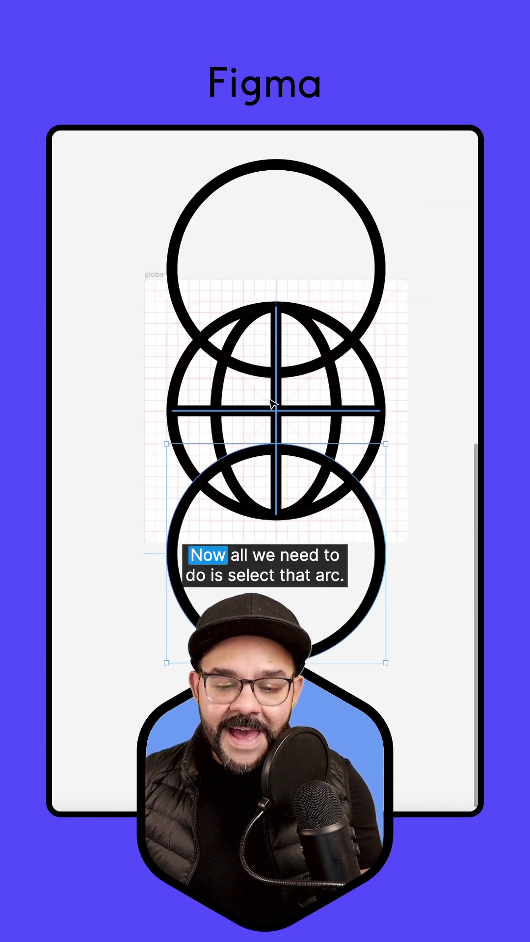
Cut the upper circle copy to a 50% sweep and raise its ratio into a thin arc.
left_click(384, 239)
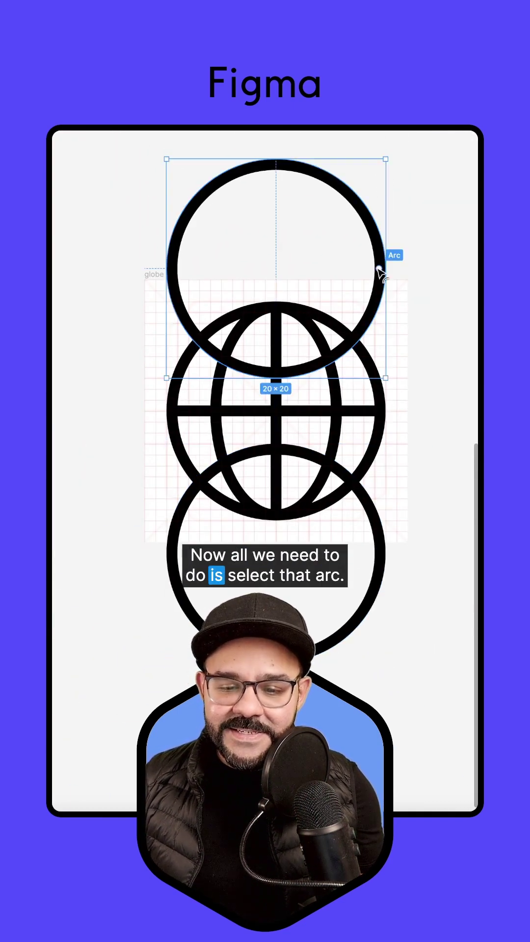
left_click_drag(379, 269, 170, 268)
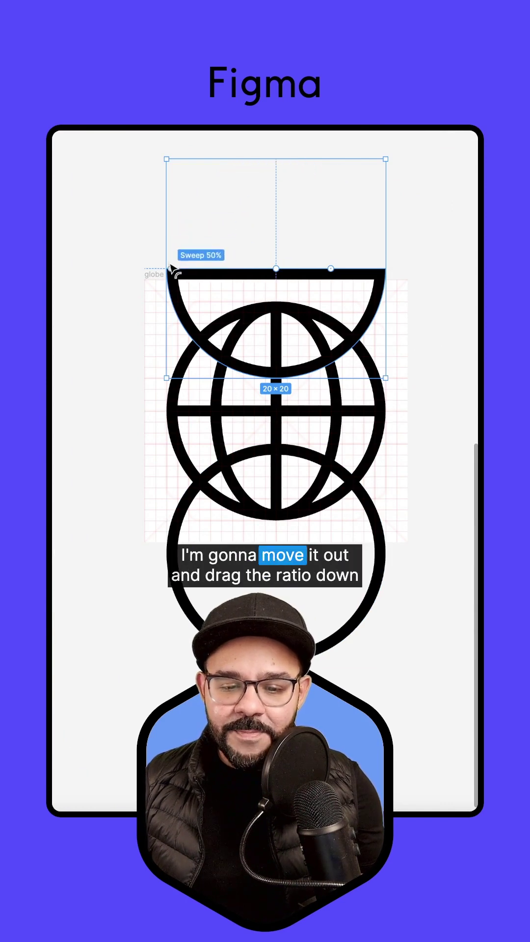
left_click_drag(277, 268, 276, 378)
Adjust the arc's start and sweep so it traces the globe's upper latitude curve.
scroll(201, 298, "right", 1)
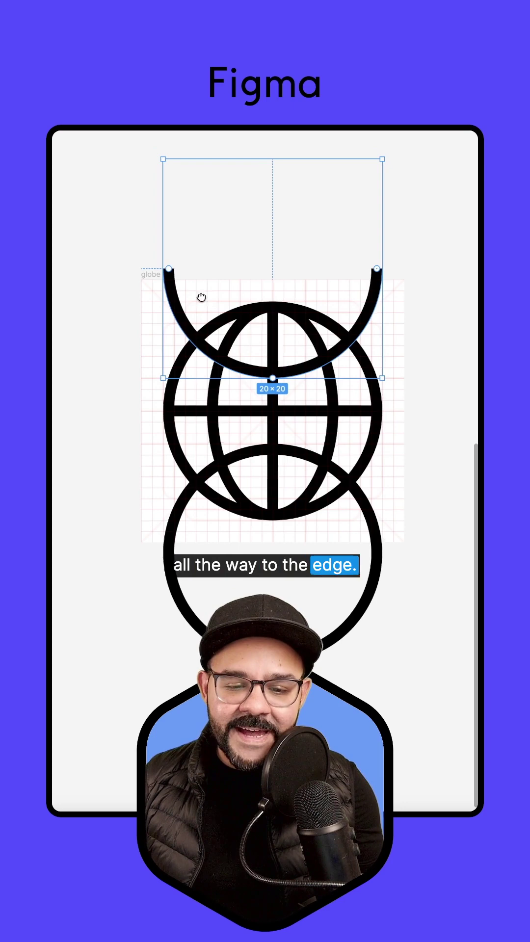
scroll(201, 297, "down", 1)
scroll(201, 298, "right", 1)
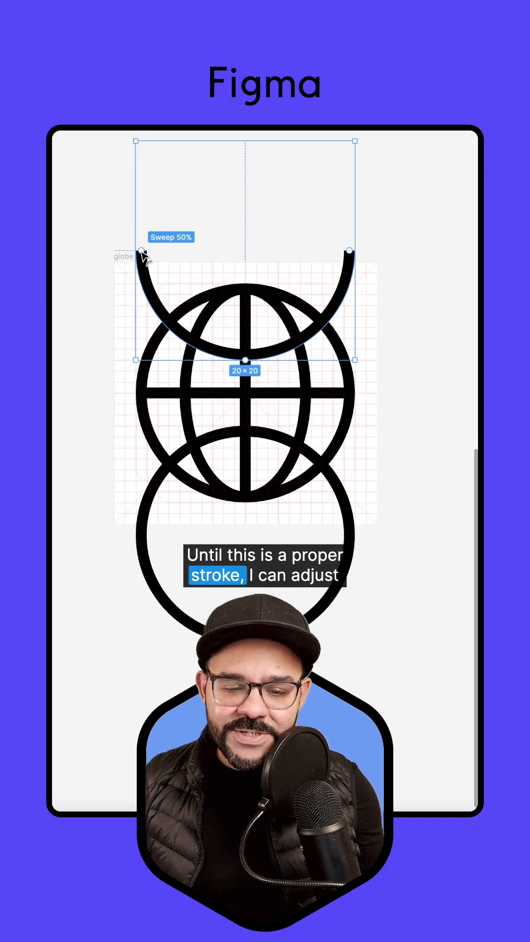
left_click_drag(141, 251, 168, 320)
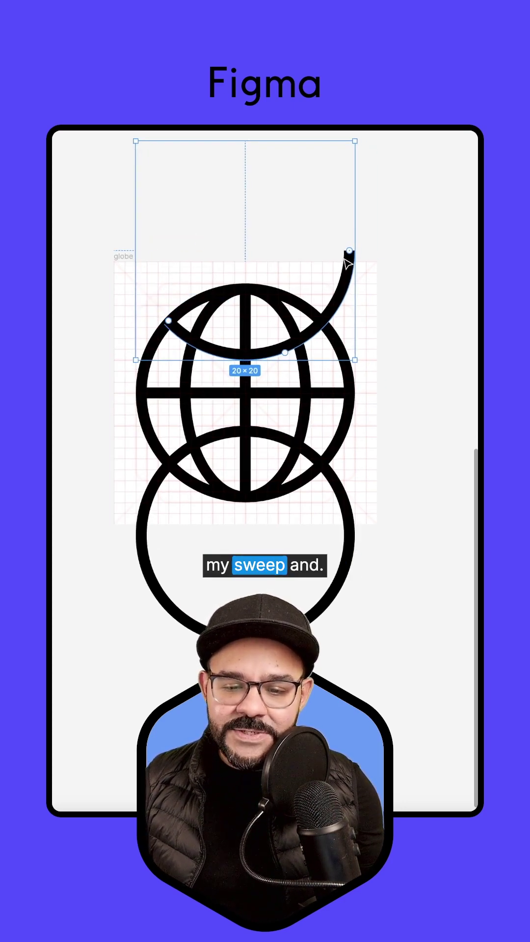
left_click_drag(348, 264, 329, 332)
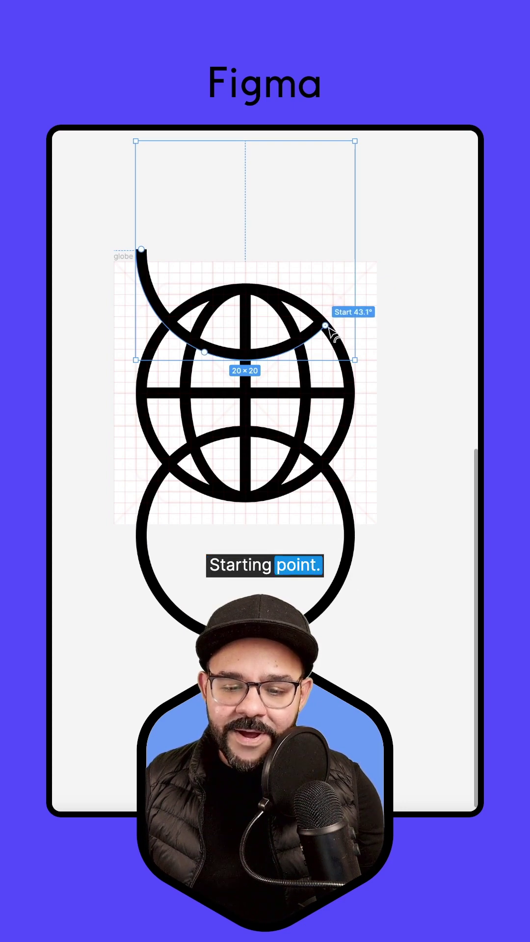
left_click_drag(141, 251, 168, 320)
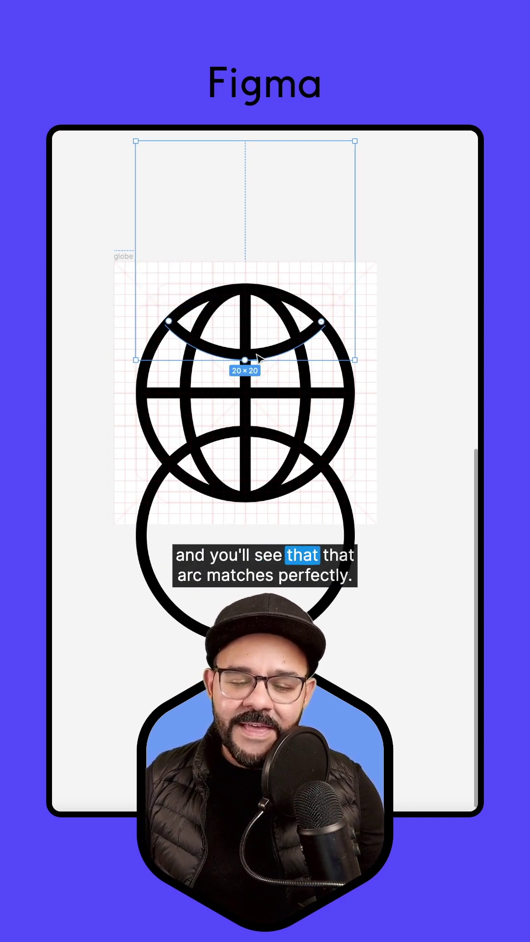
left_click(346, 505)
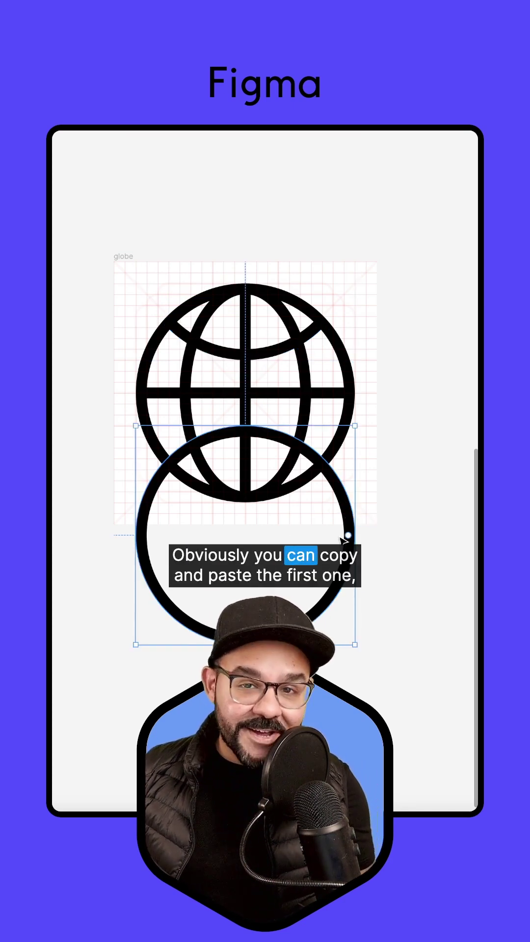
Trim the lower circle copy to a thin half-sweep arc fitted to the globe's bottom curve.
left_click_drag(342, 539, 341, 464)
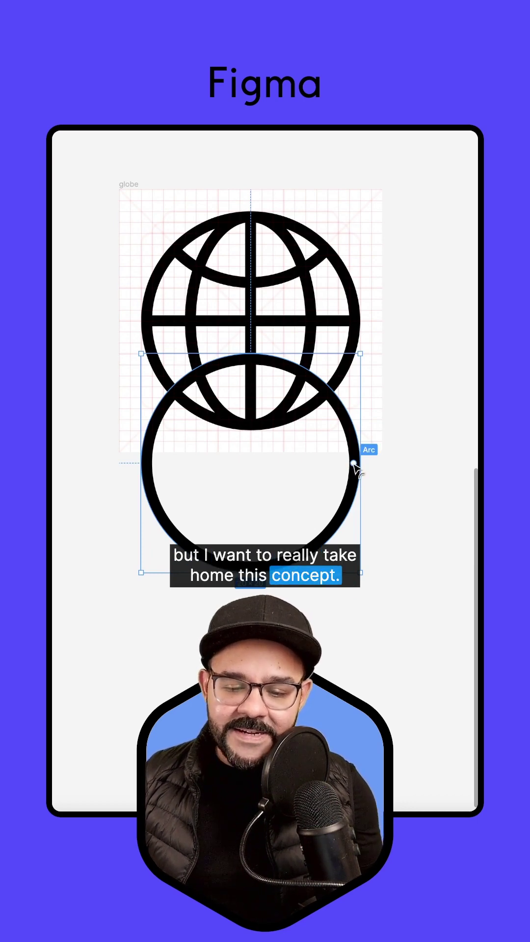
left_click_drag(353, 463, 162, 466)
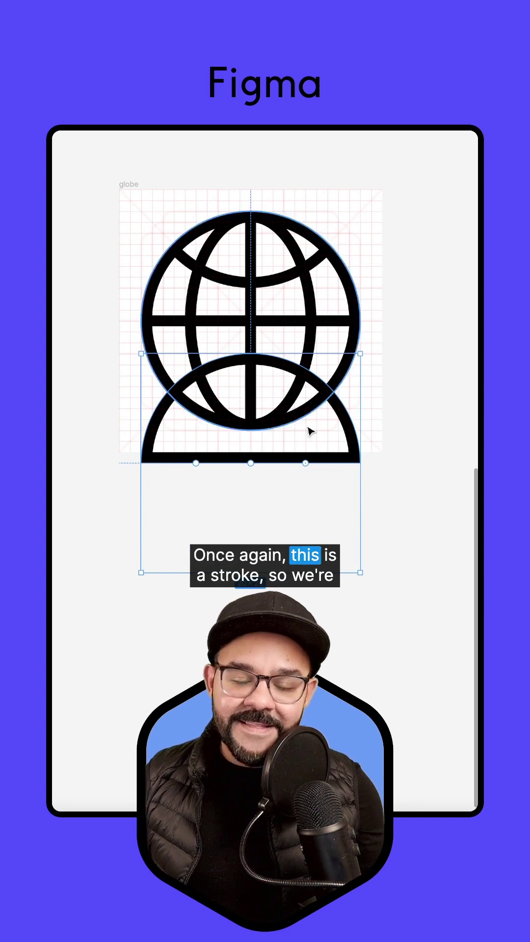
left_click_drag(250, 464, 244, 351)
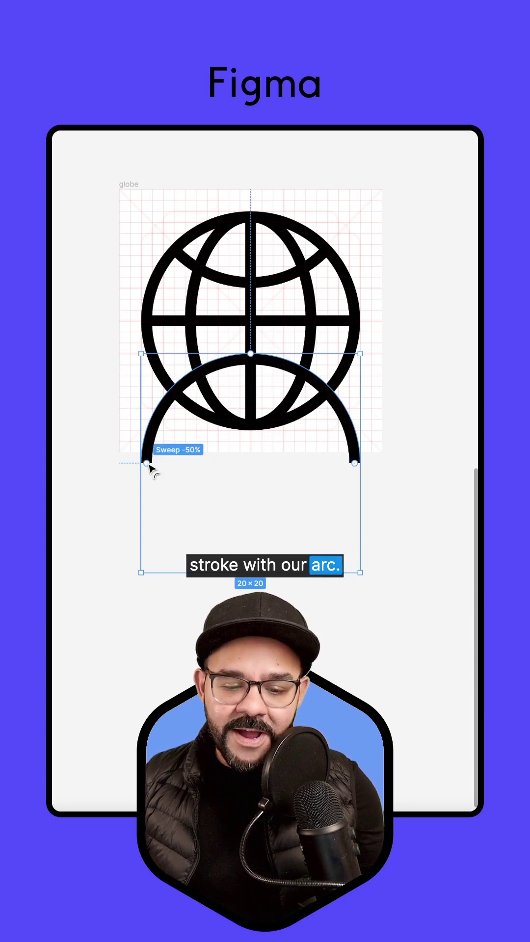
left_click_drag(354, 464, 328, 392)
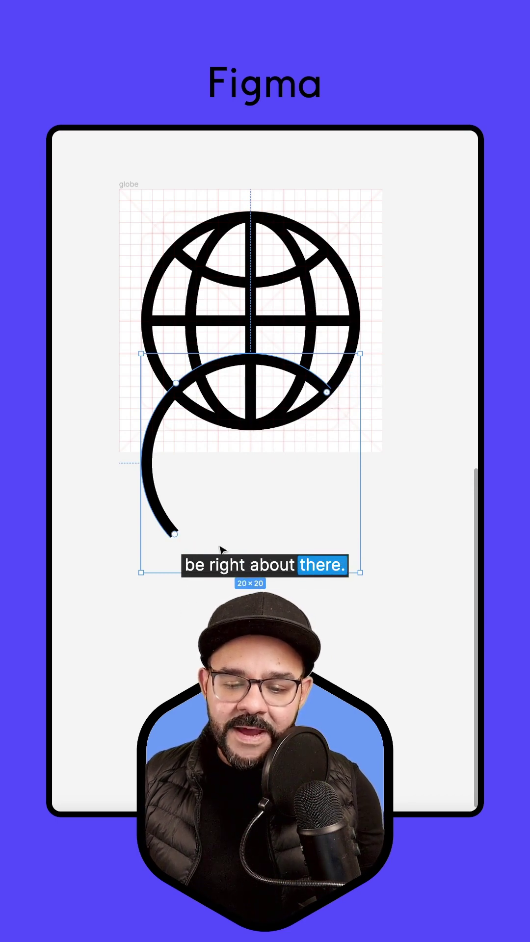
left_click_drag(176, 535, 179, 398)
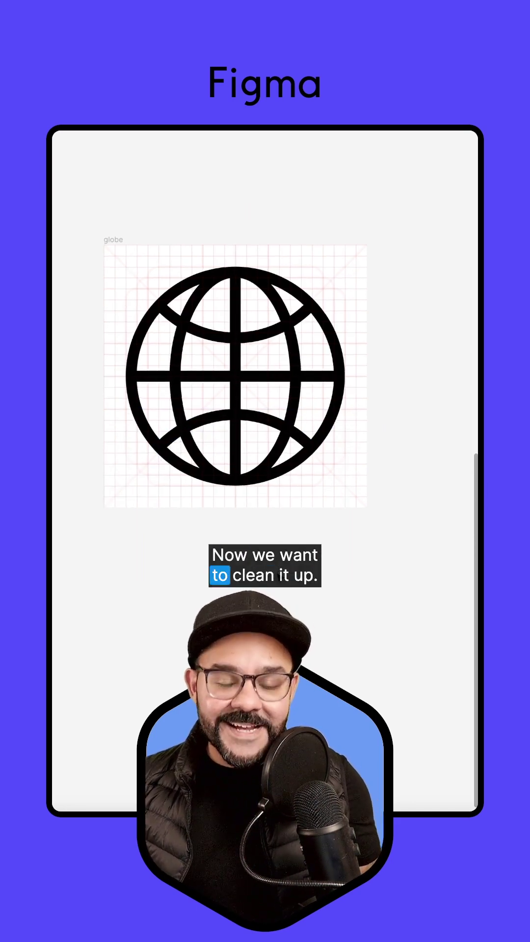
Union the circles, oval, cross lines and arcs into one black 000000 shape.
left_click_drag(327, 519, 156, 286)
key("ctrl+backslash")
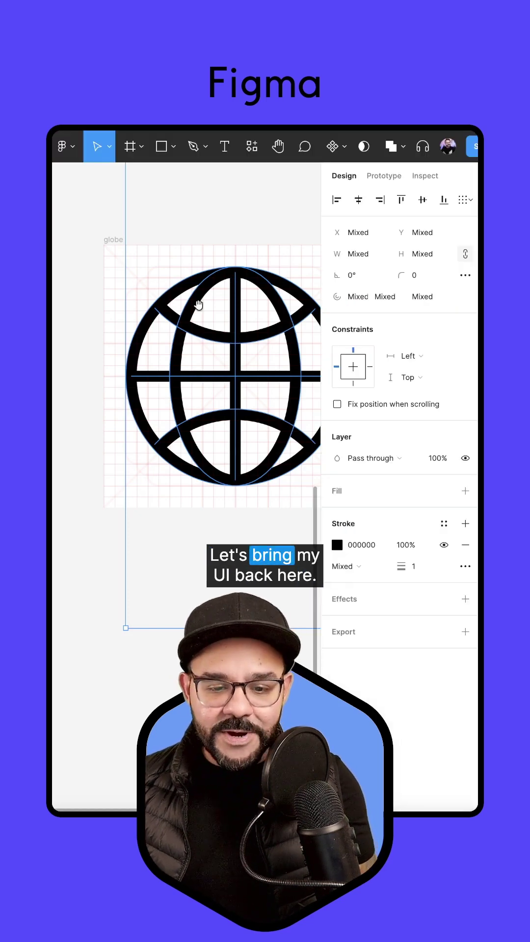
left_click_drag(194, 307, 147, 294)
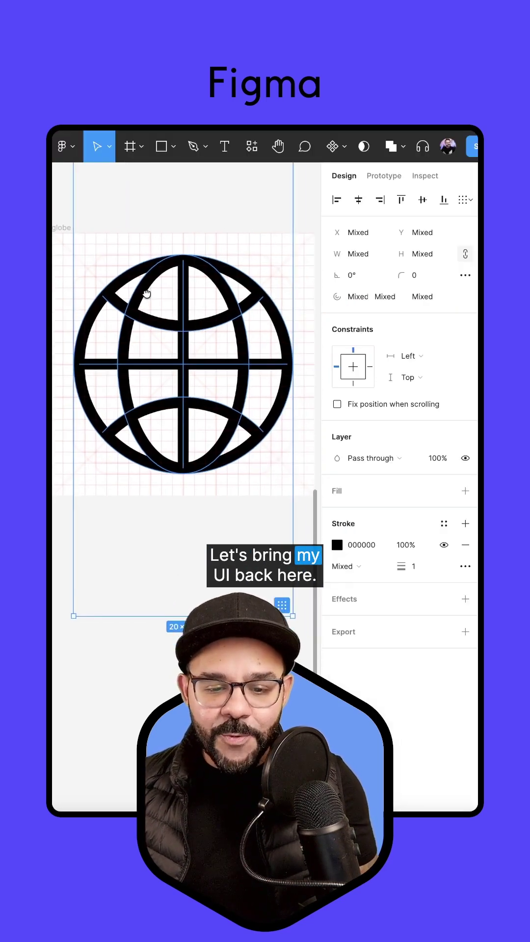
left_click(399, 149)
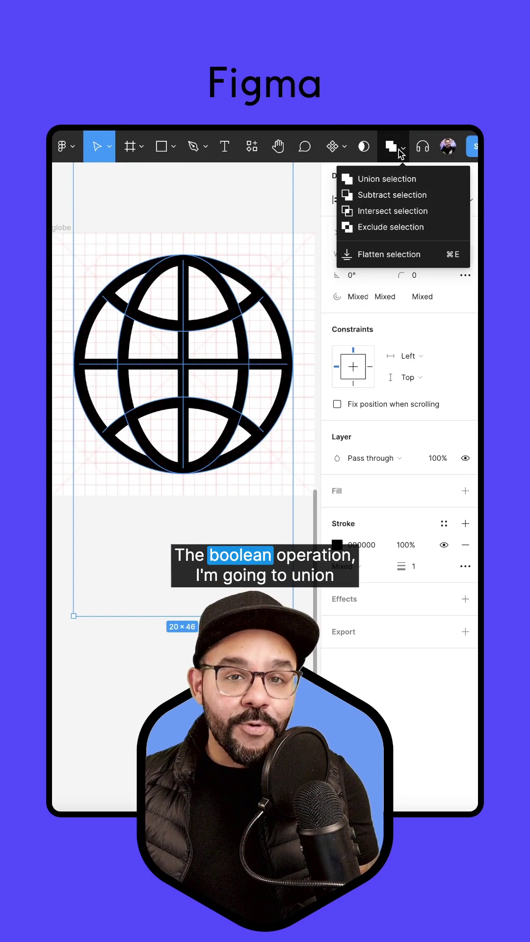
left_click(388, 181)
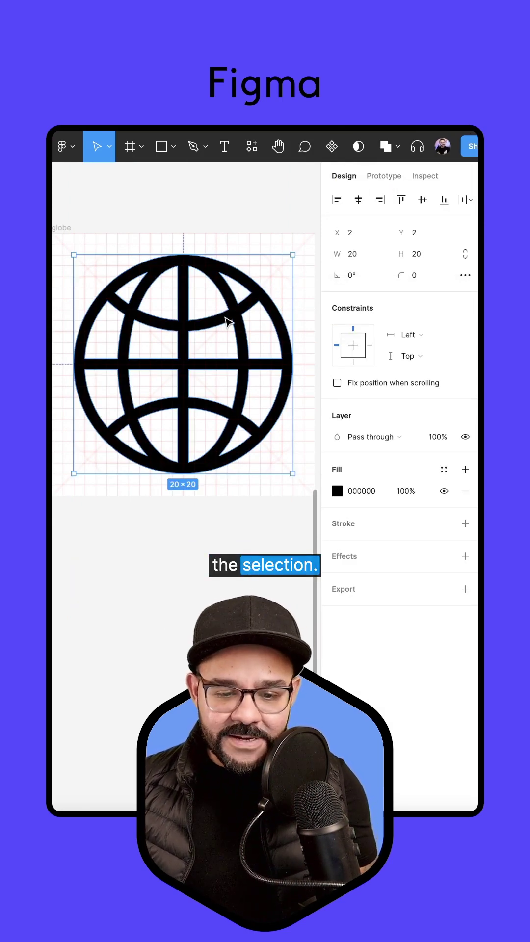
key("shift+o")
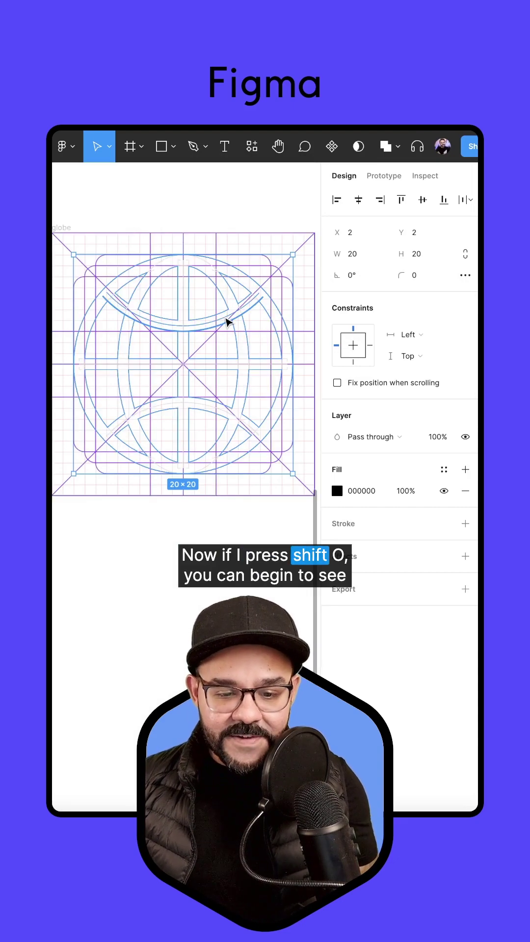
scroll(182, 327, "up", 5)
scroll(181, 328, "down", 5)
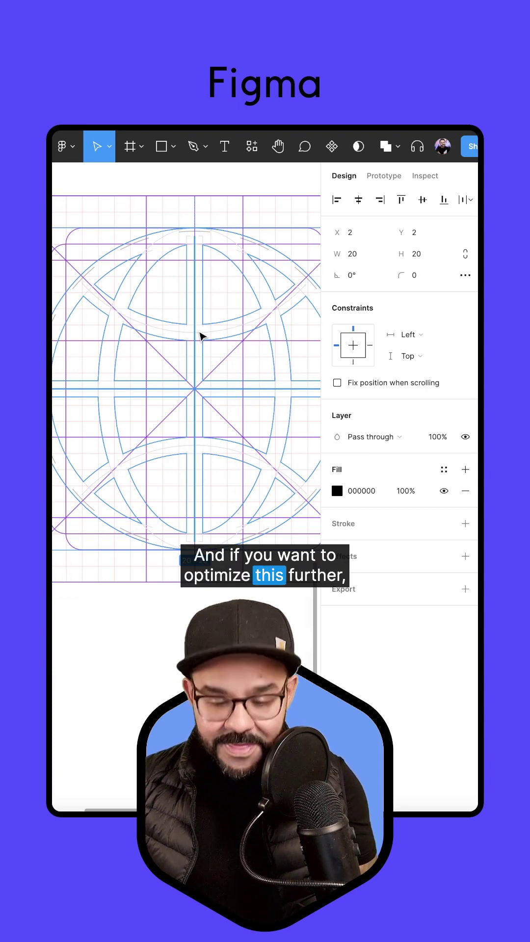
key("shift+o")
scroll(202, 326, "down", 5)
left_click_drag(170, 288, 169, 267)
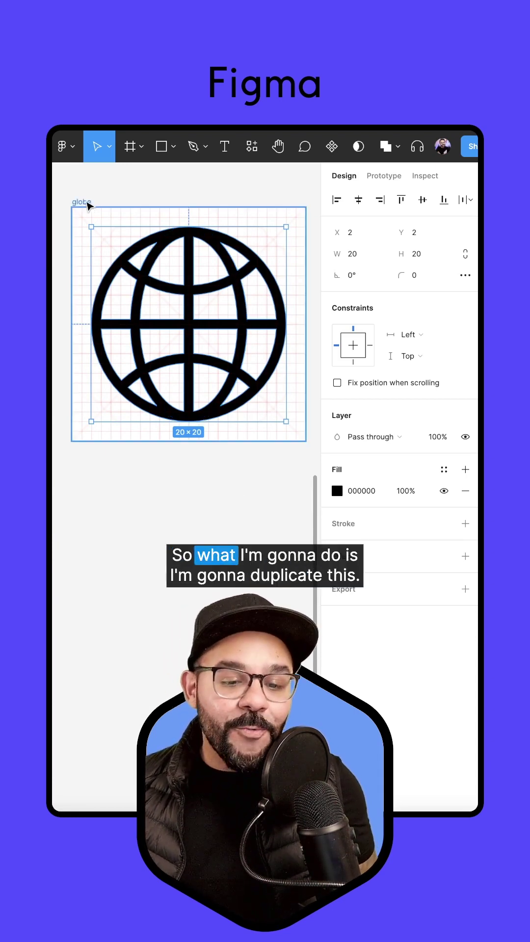
Duplicate the globe frame below the original.
left_click_drag(88, 204, 111, 496)
scroll(189, 400, "down", 5)
scroll(191, 396, "down", 3)
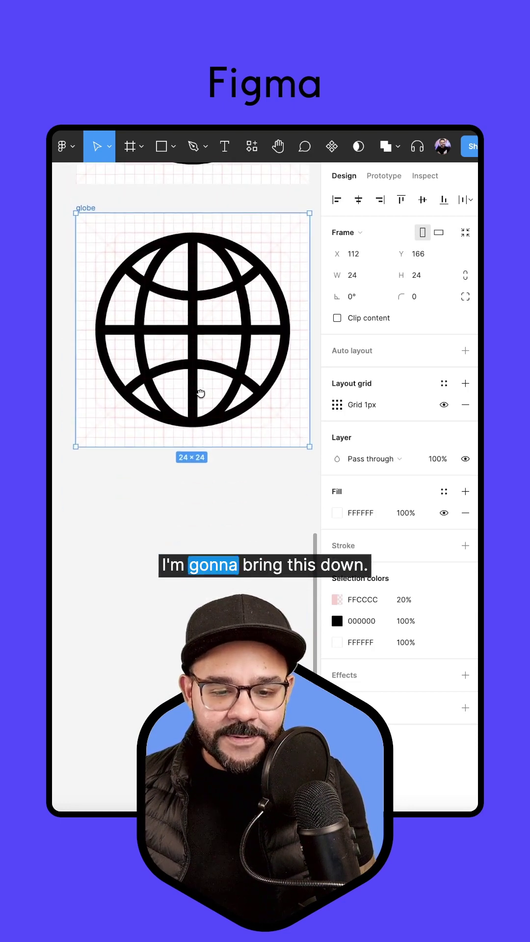
Flatten the copy's Union into a single black-filled 20×20 vector with Cmd+E.
left_click(195, 312)
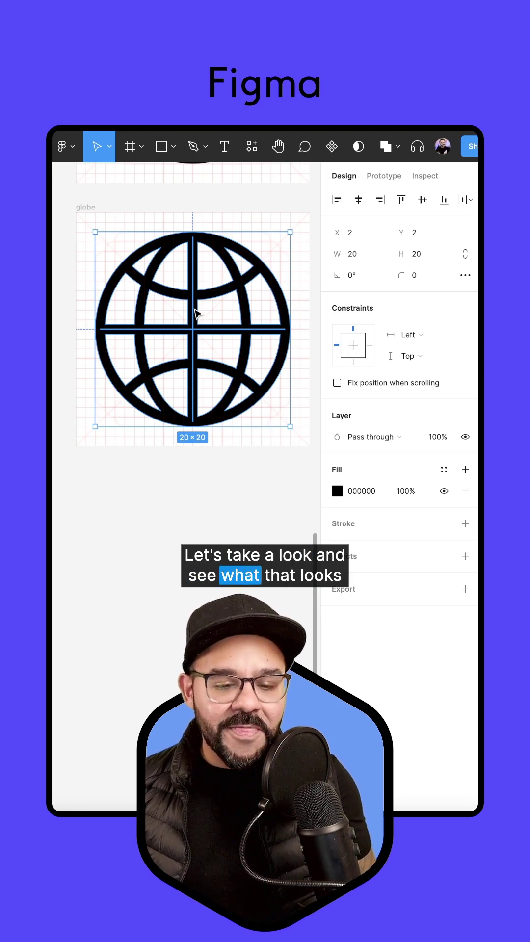
key("alt+1")
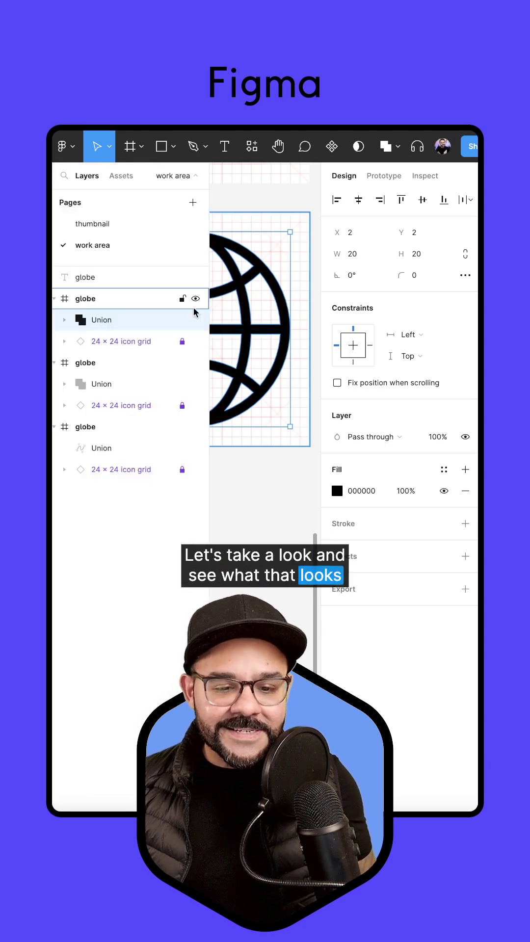
left_click(64, 320)
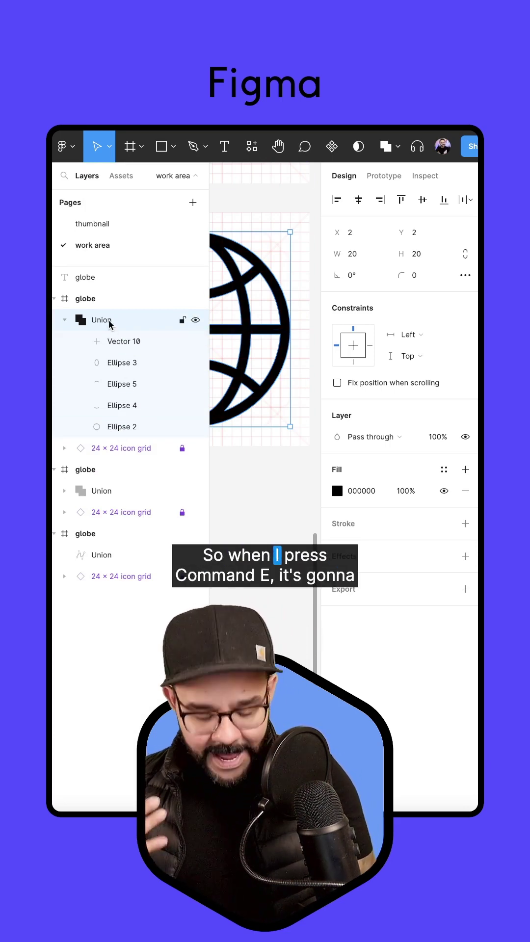
key("super+e")
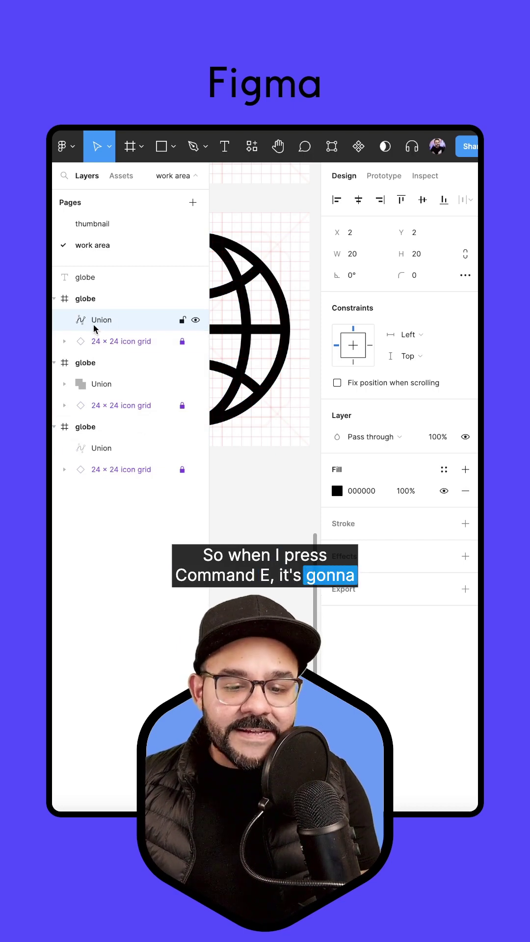
left_click(93, 326)
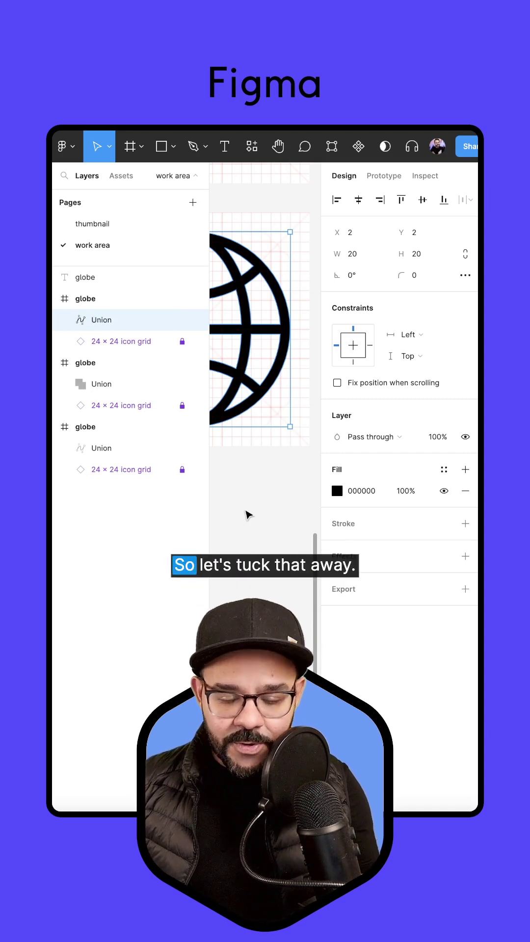
key("alt+1")
scroll(198, 432, "up", 2)
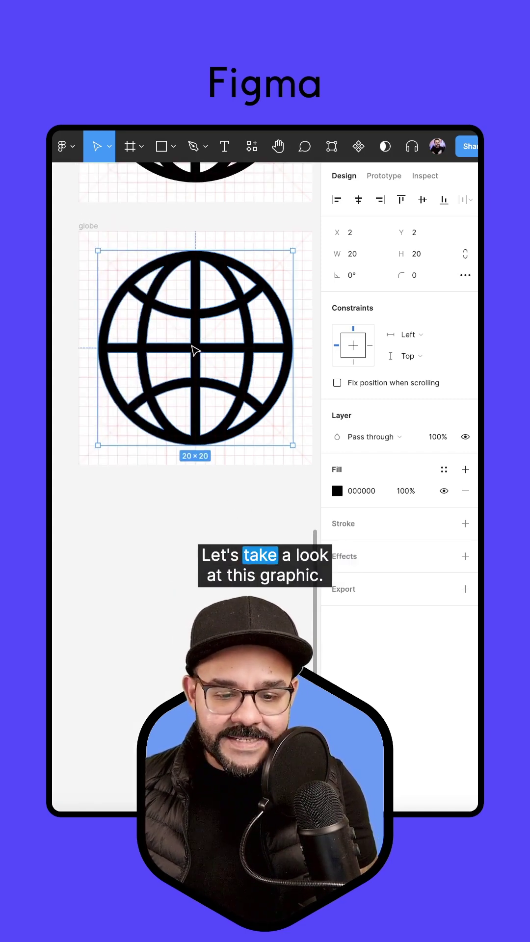
Move the globe vector out of its frame and switch to outline view.
left_click_drag(196, 349, 195, 565)
scroll(193, 392, "down", 5)
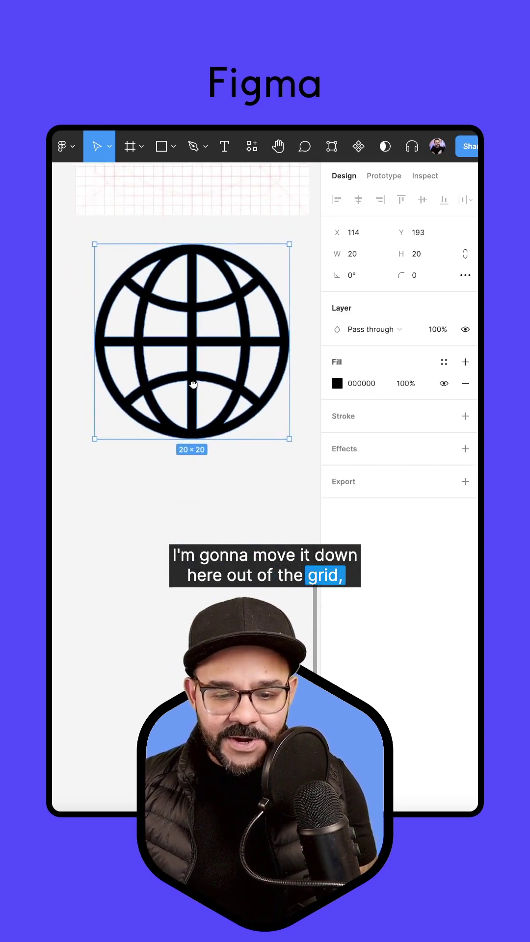
key("shift+o")
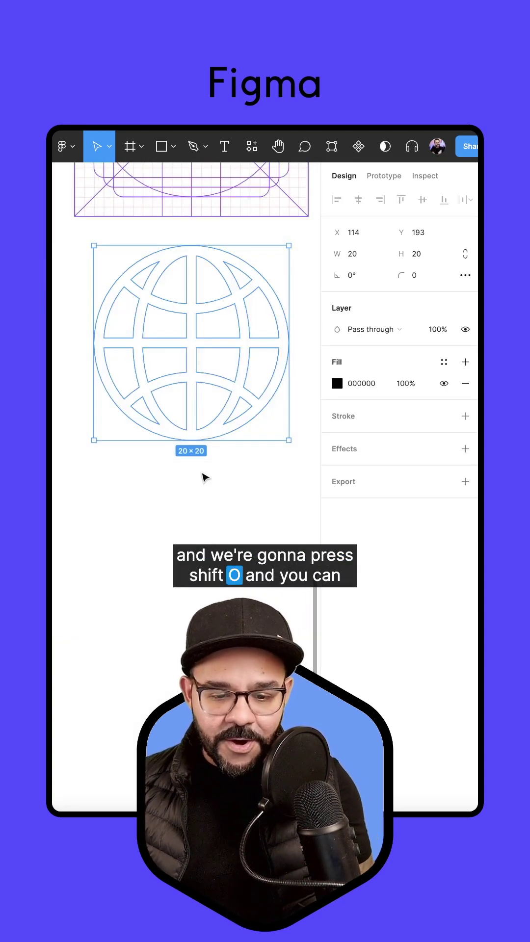
left_click(203, 477)
scroll(207, 388, "up", 1)
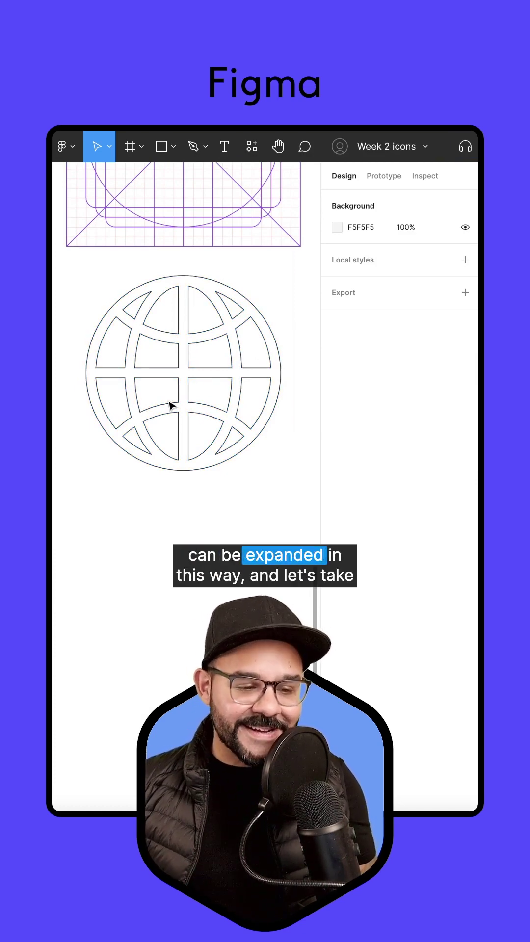
scroll(157, 385, "left", 2)
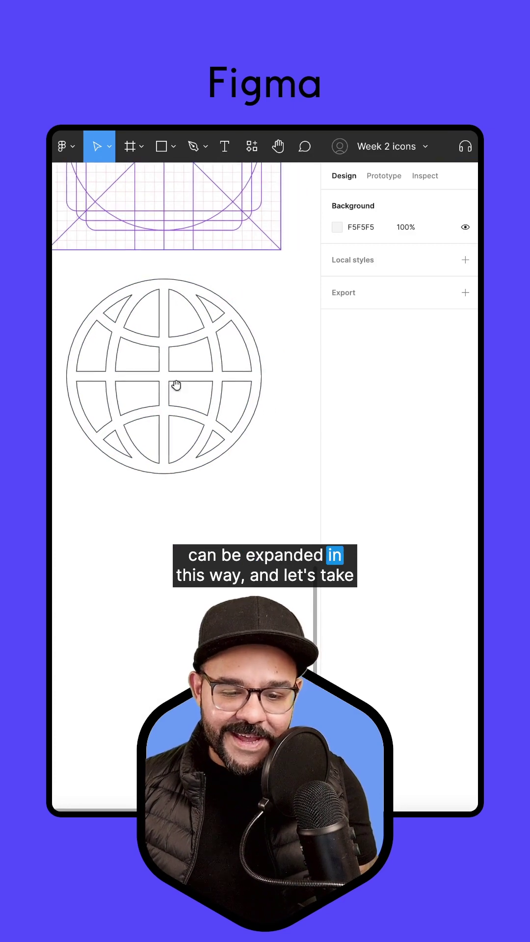
Check the vector's points, restore filled view, and move the globe back into the frame at 2, 2.
double_click(207, 389)
mouse_move(78, 267)
left_mouse_down()
mouse_move(166, 391)
mouse_move(293, 539)
mouse_move(307, 527)
left_mouse_up()
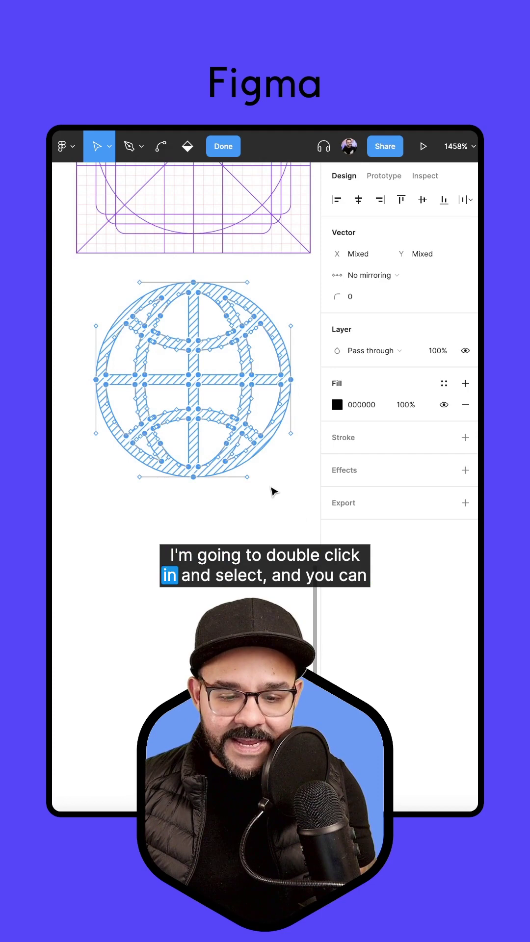
scroll(265, 493, "right", 1)
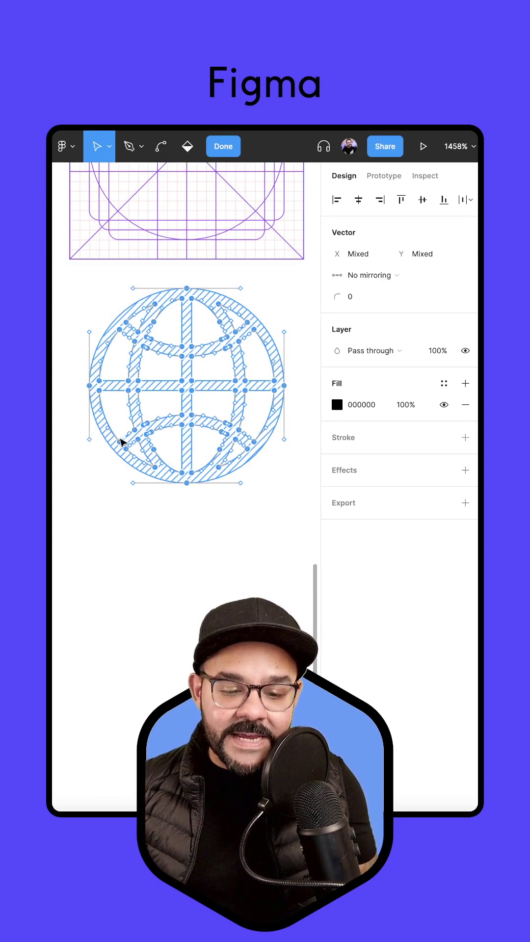
key("Escape")
key("Escape")
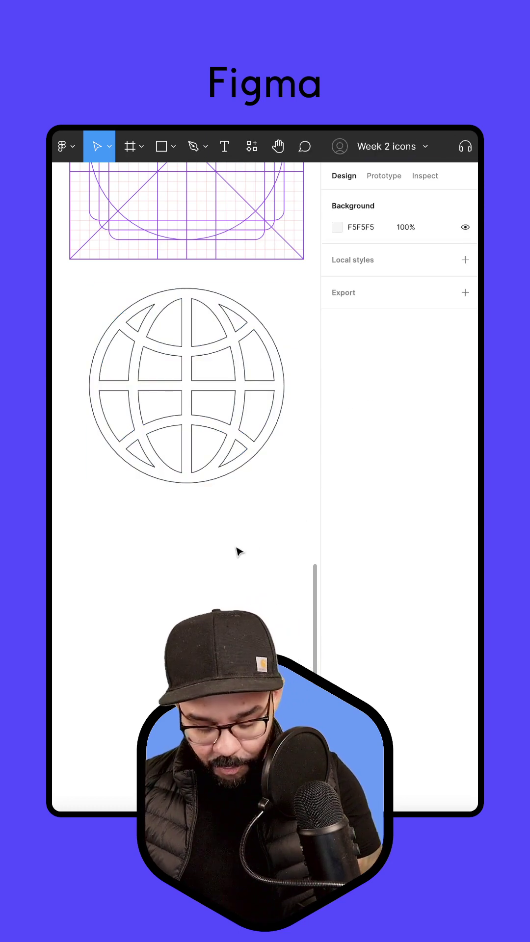
key("ctrl+y")
scroll(235, 546, "up", 3)
left_click_drag(220, 553, 219, 308)
Rename the flattened Union layer to 'globe icon' in the Layers panel.
scroll(250, 422, "up", 3)
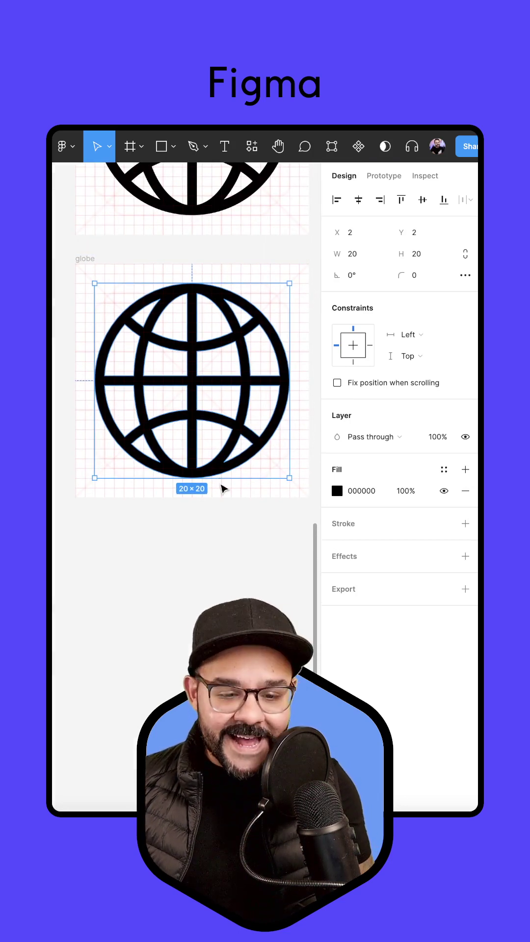
key("alt+1")
double_click(103, 320)
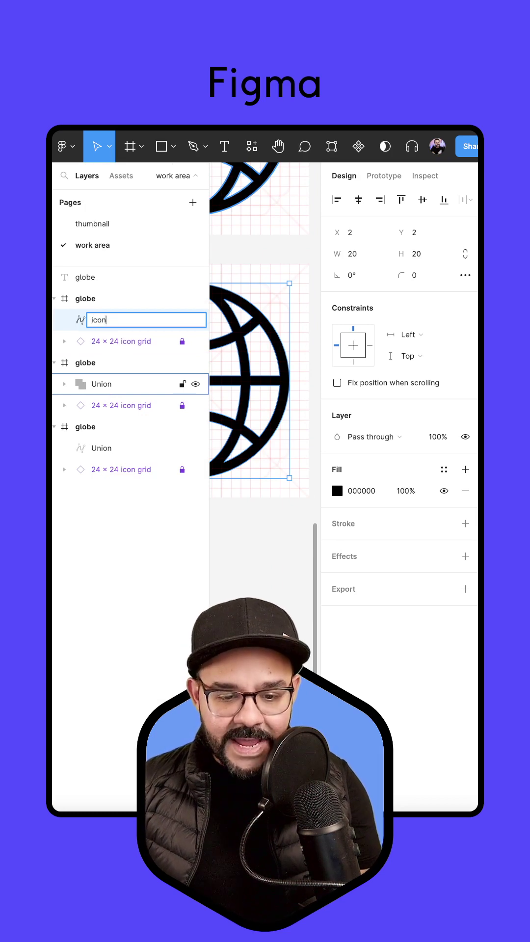
key("Return")
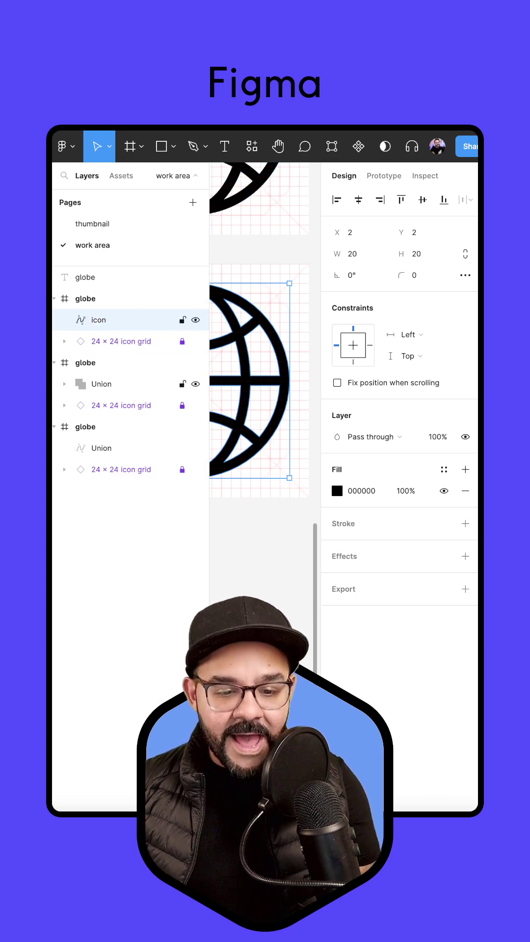
double_click(99, 321)
type("globe ")
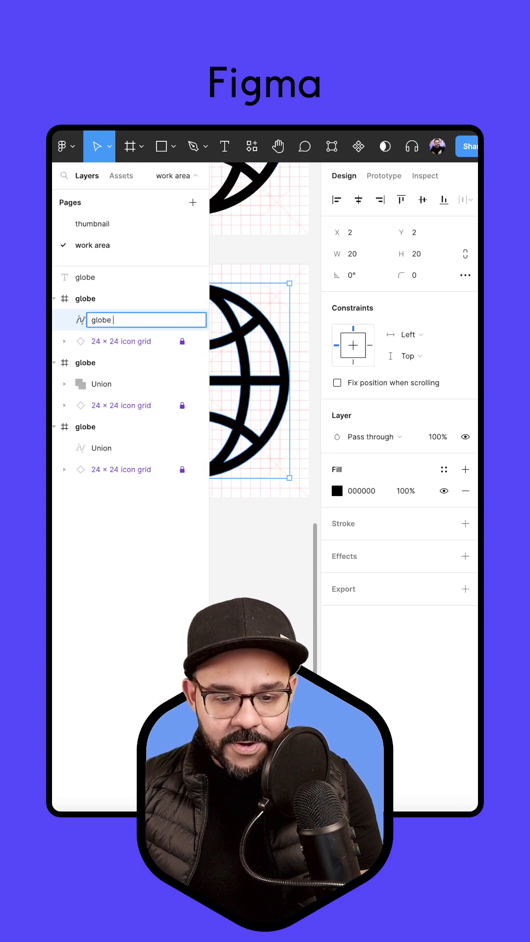
type("icon")
key("Return")
key("ctrl+shift+backslash")
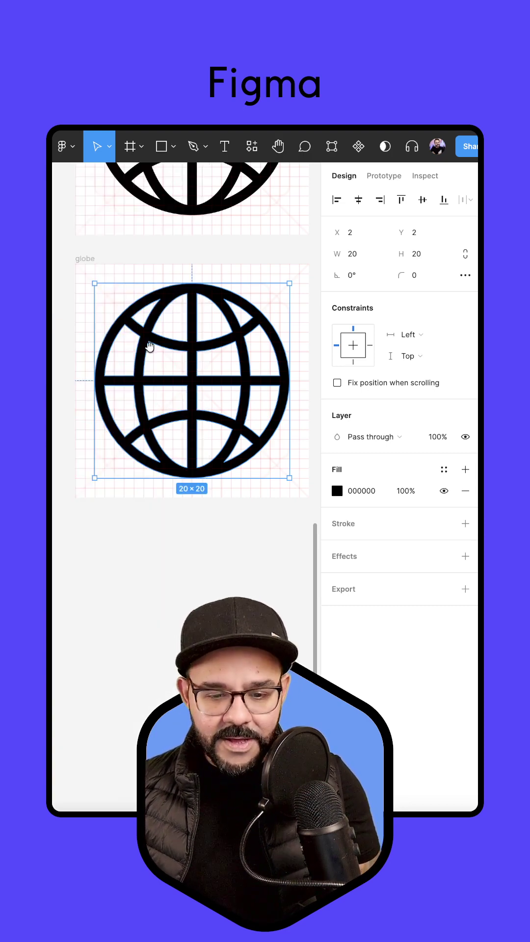